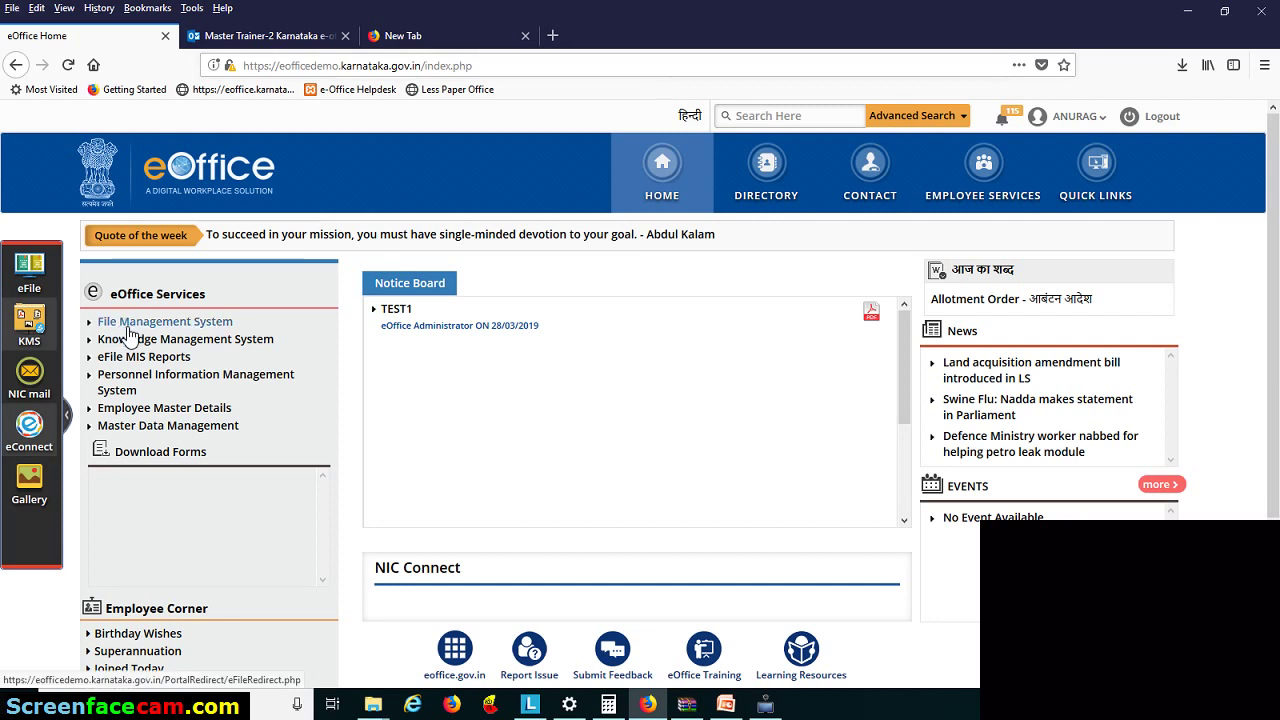
# - Open the File Management System (eFile) from the eOffice Services on the home page
pyautogui.click(143, 329)
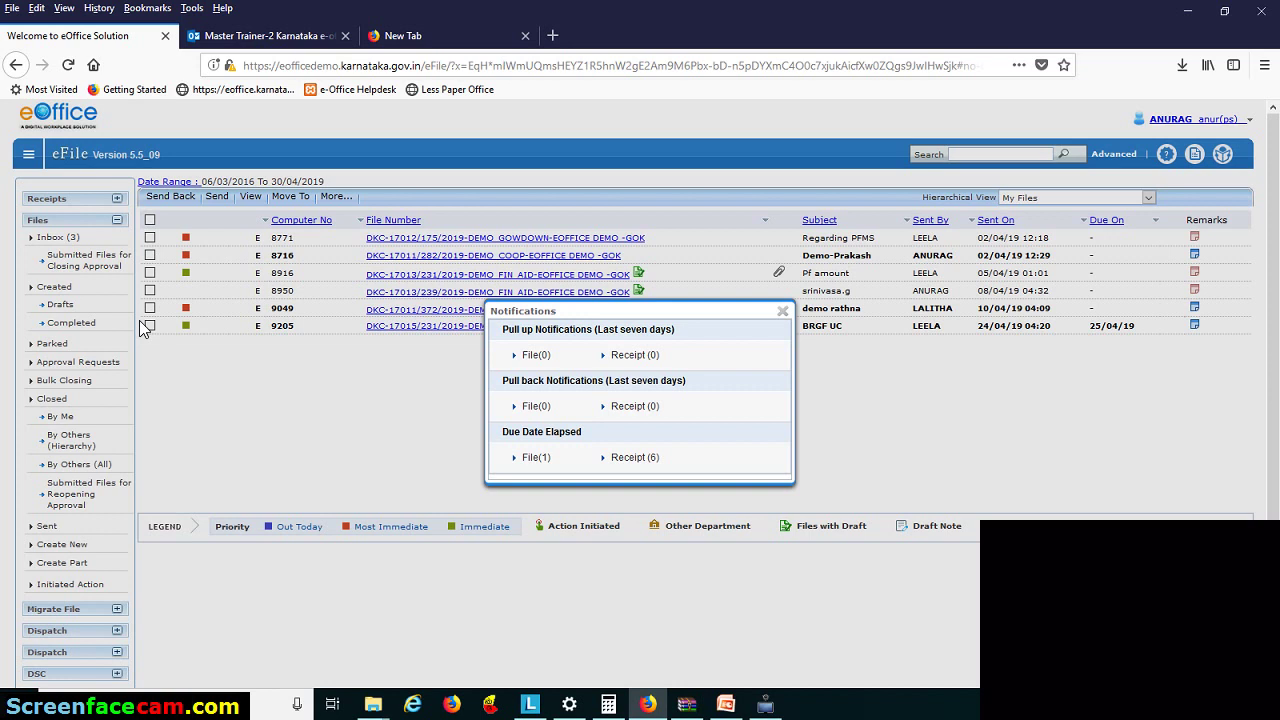
# - Dismiss the Notifications popup and go to Receipts > Browse & Diarise
pyautogui.click(783, 312)
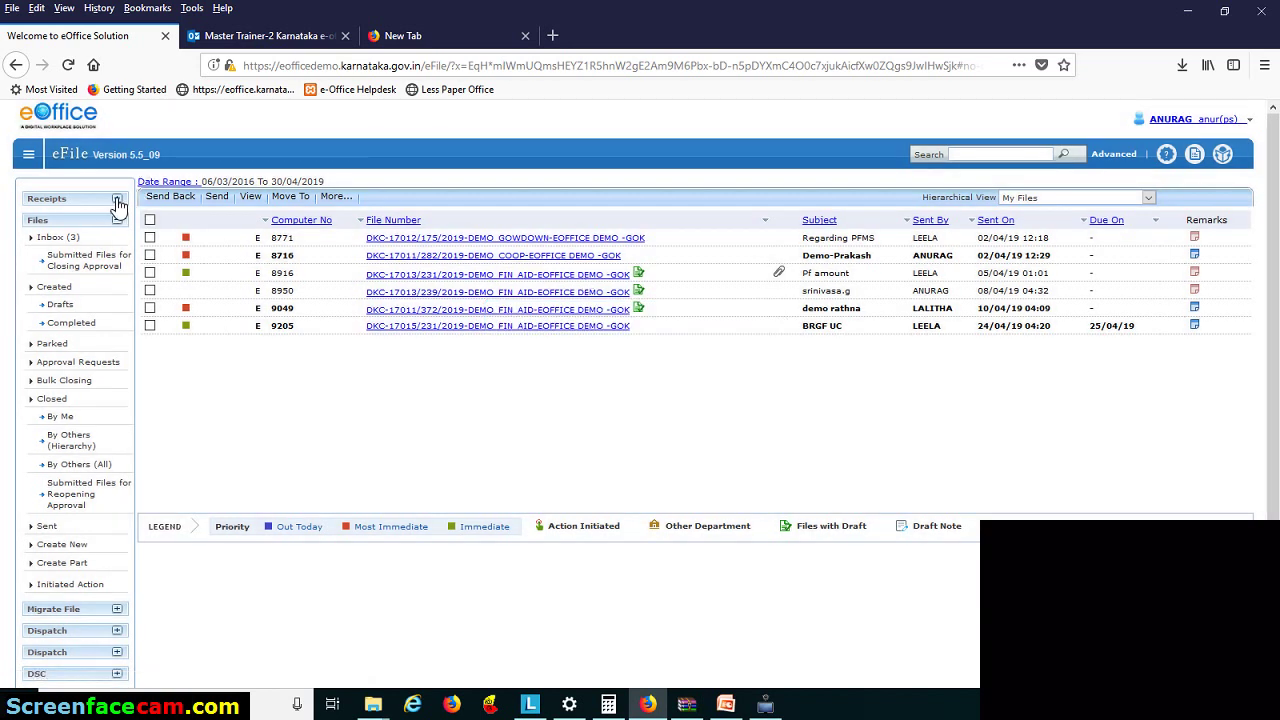
pyautogui.click(118, 200)
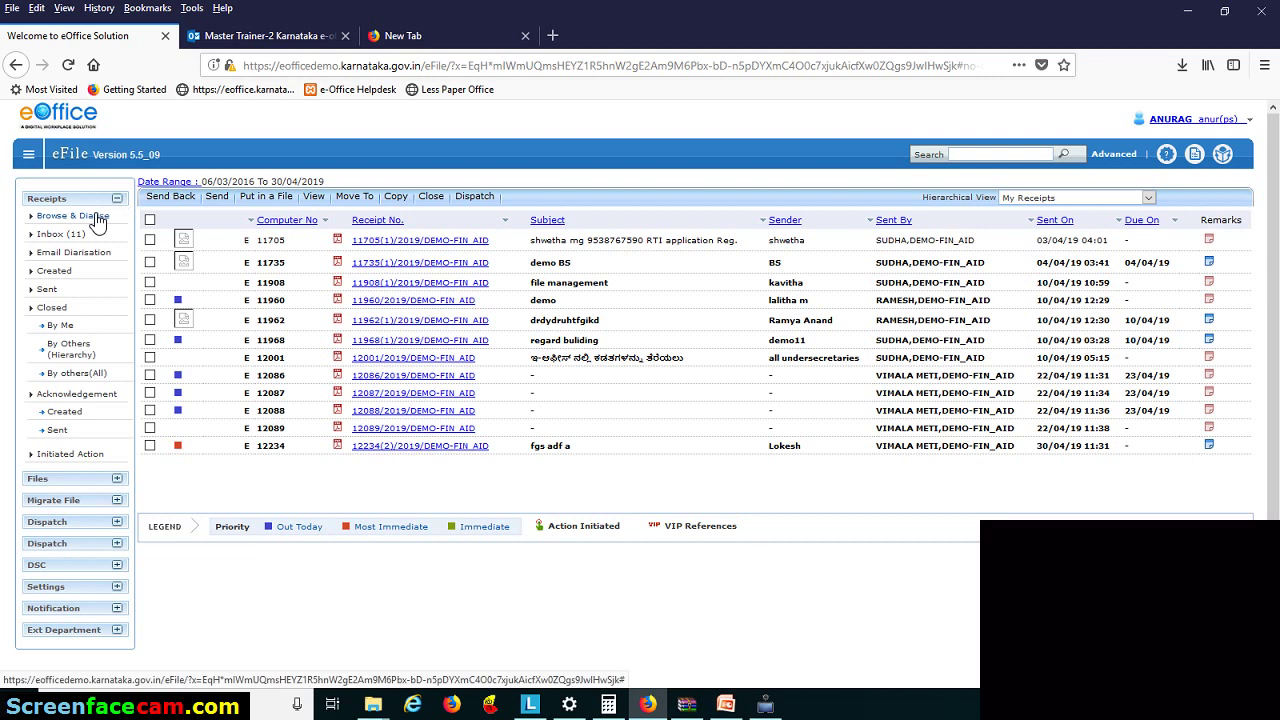
pyautogui.click(97, 219)
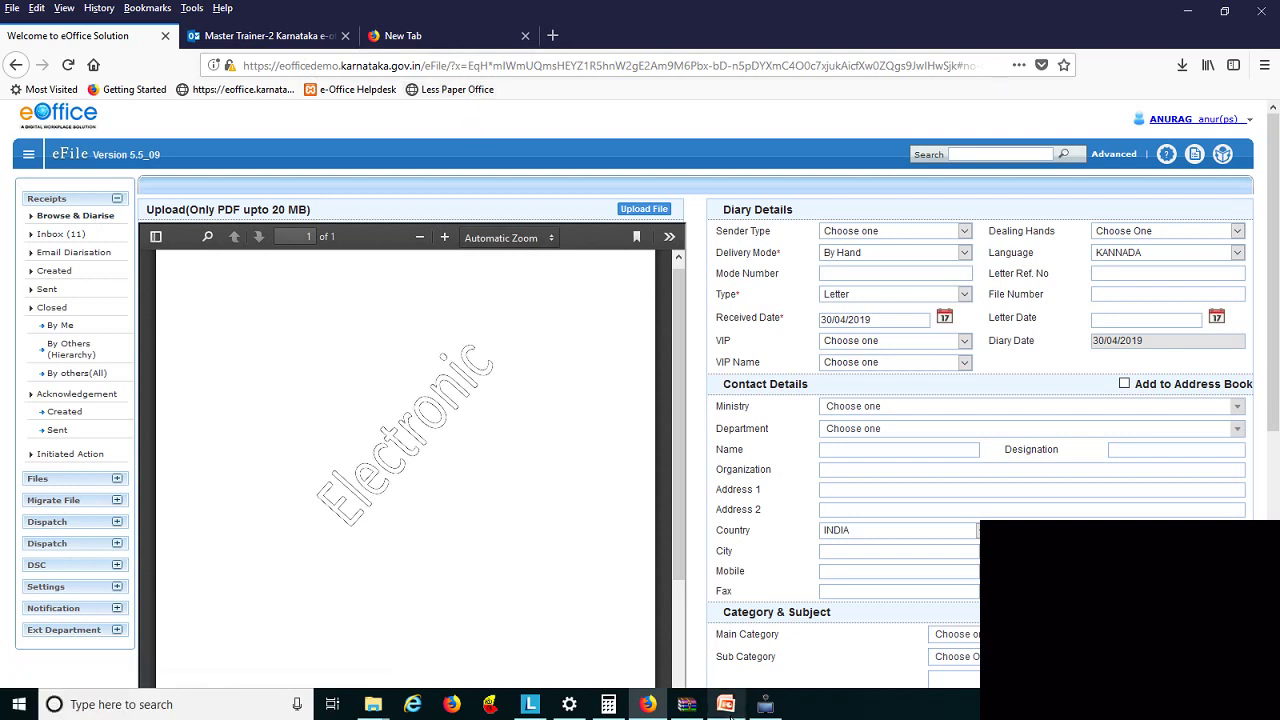
pyautogui.moveTo(729, 710)
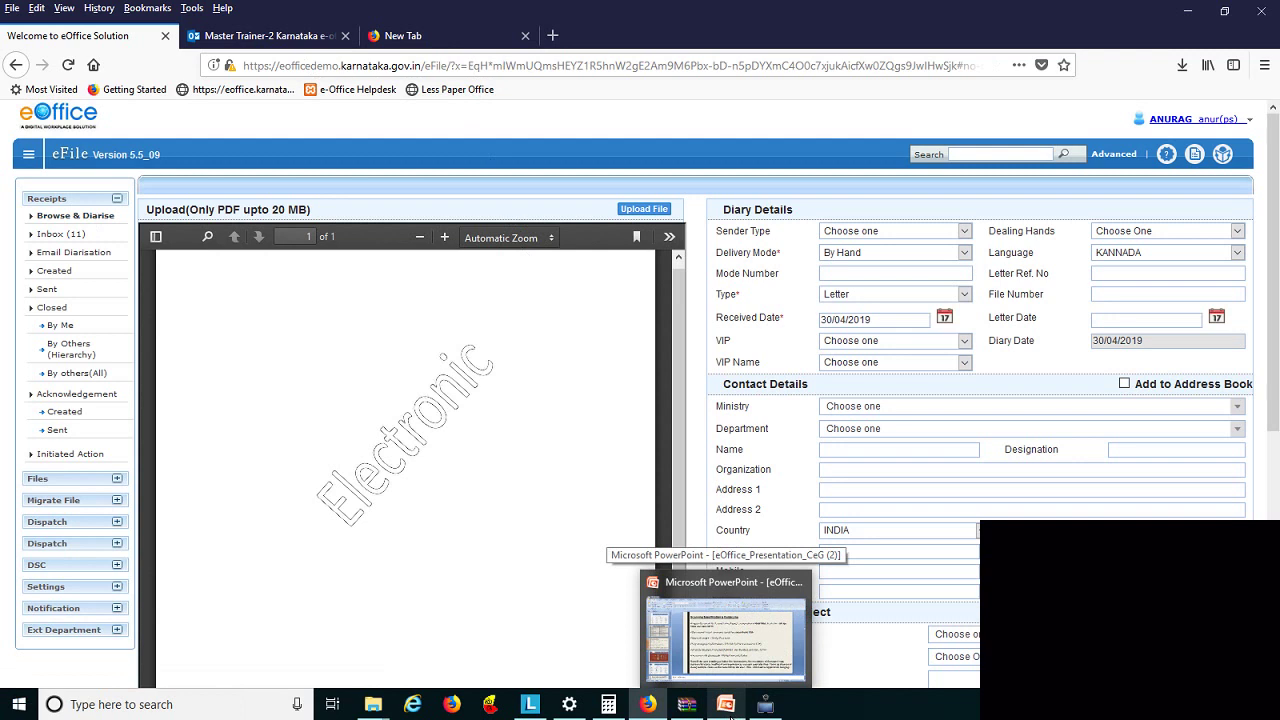
pyautogui.click(751, 662)
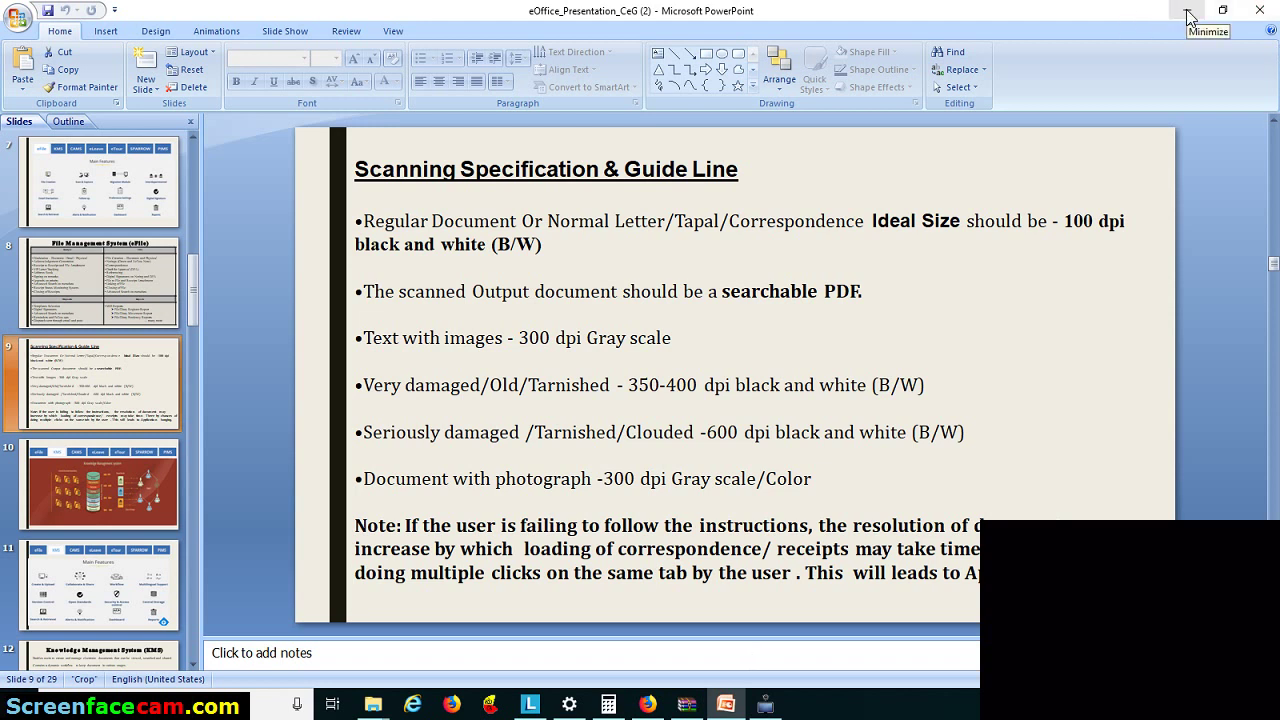
pyautogui.click(645, 706)
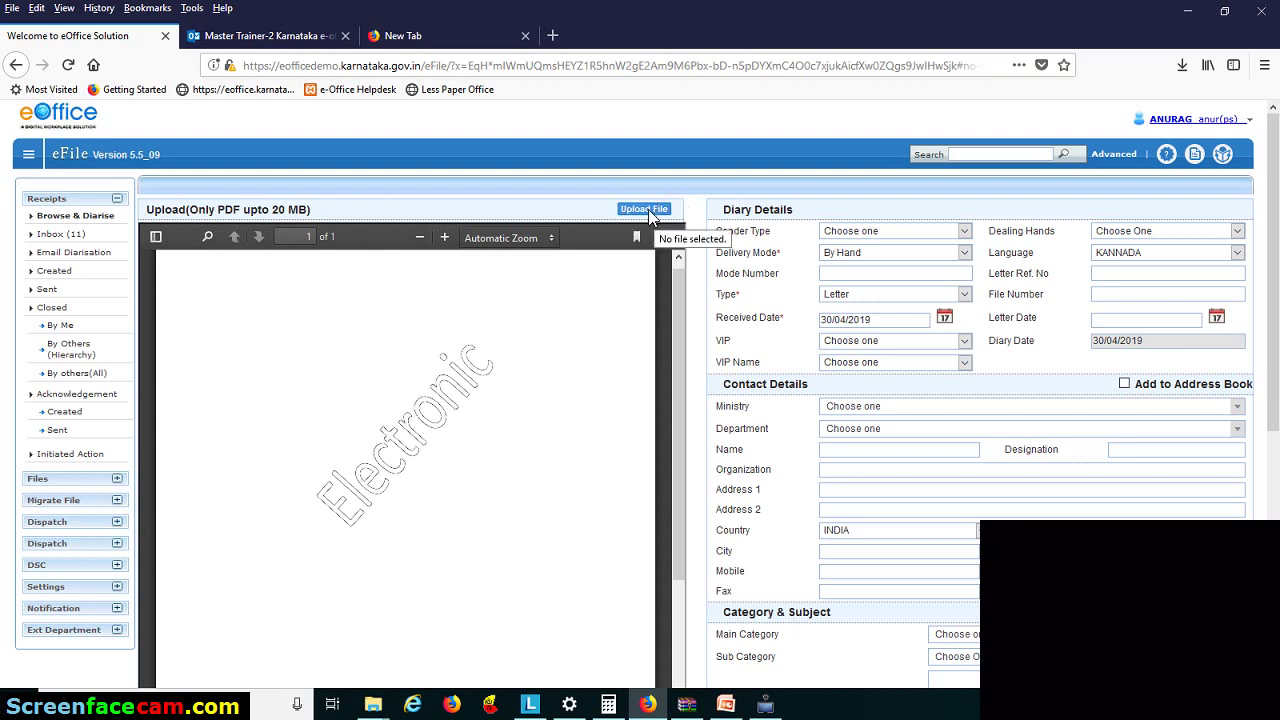
# - Start a receipt file upload and browse to the Downloads folder
pyautogui.click(646, 210)
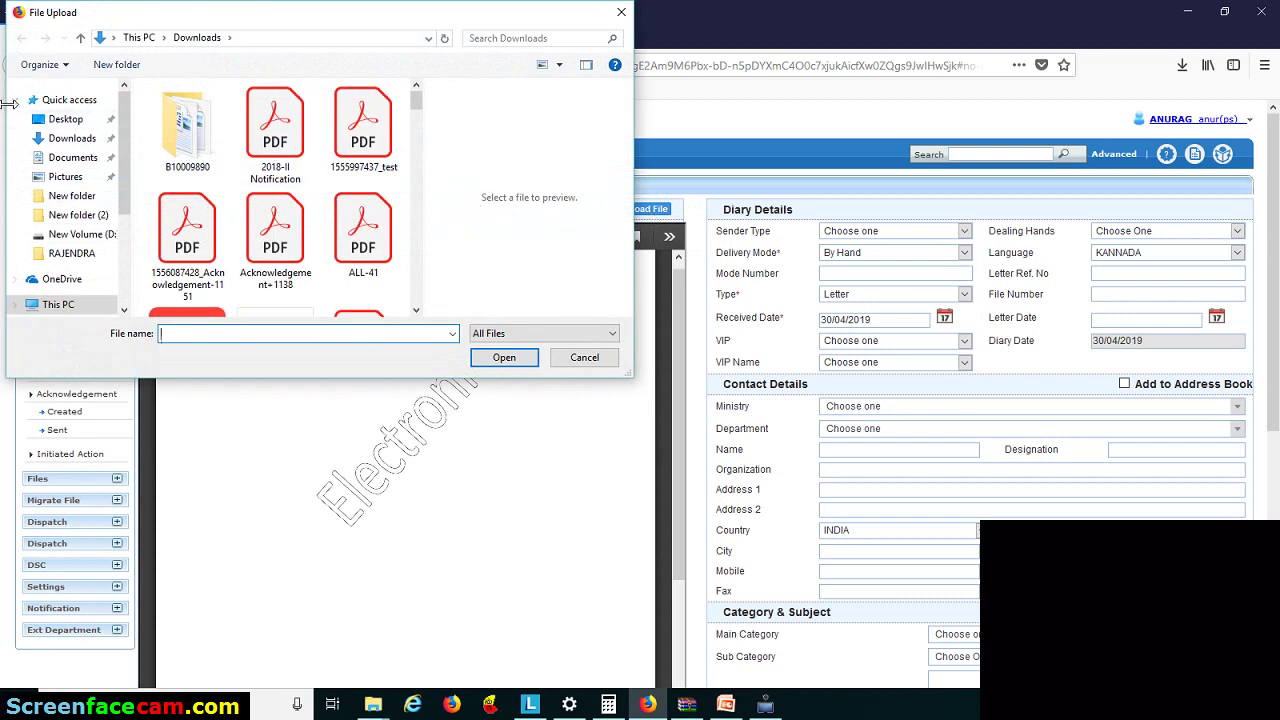
pyautogui.click(72, 140)
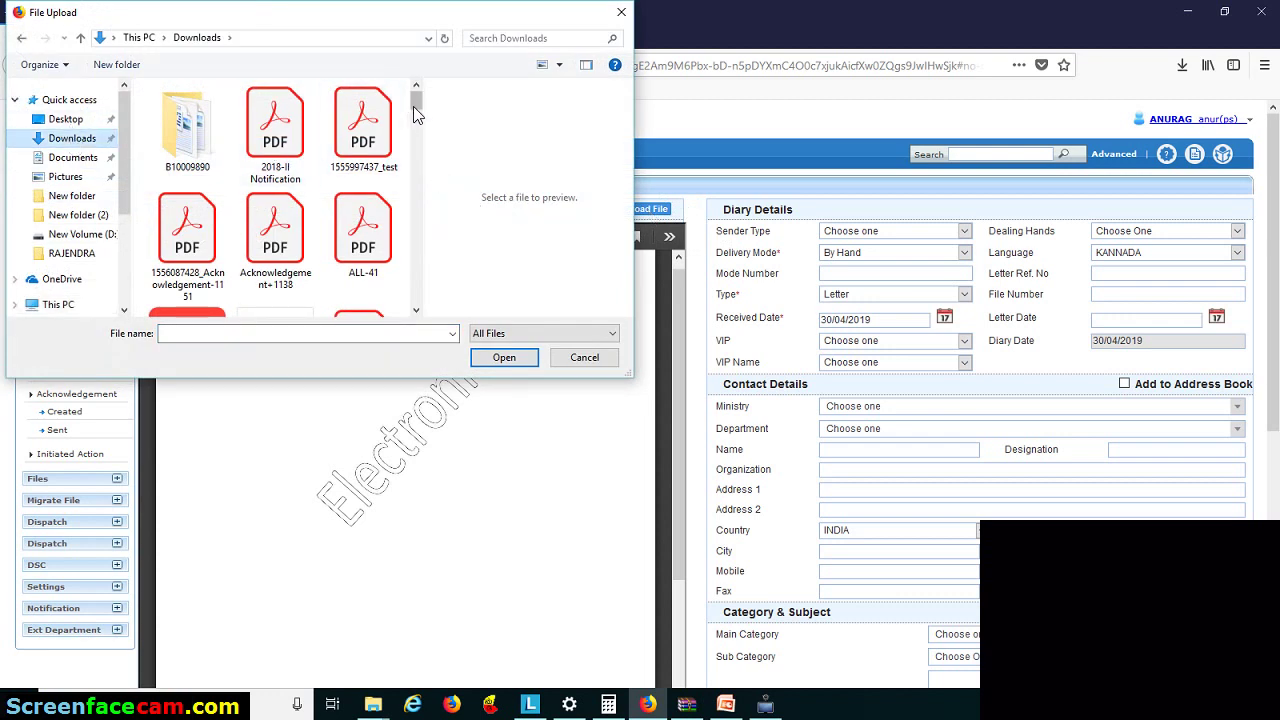
pyautogui.scroll(-2, 418, 128)
pyautogui.moveTo(418, 128); pyautogui.dragTo(424, 218)
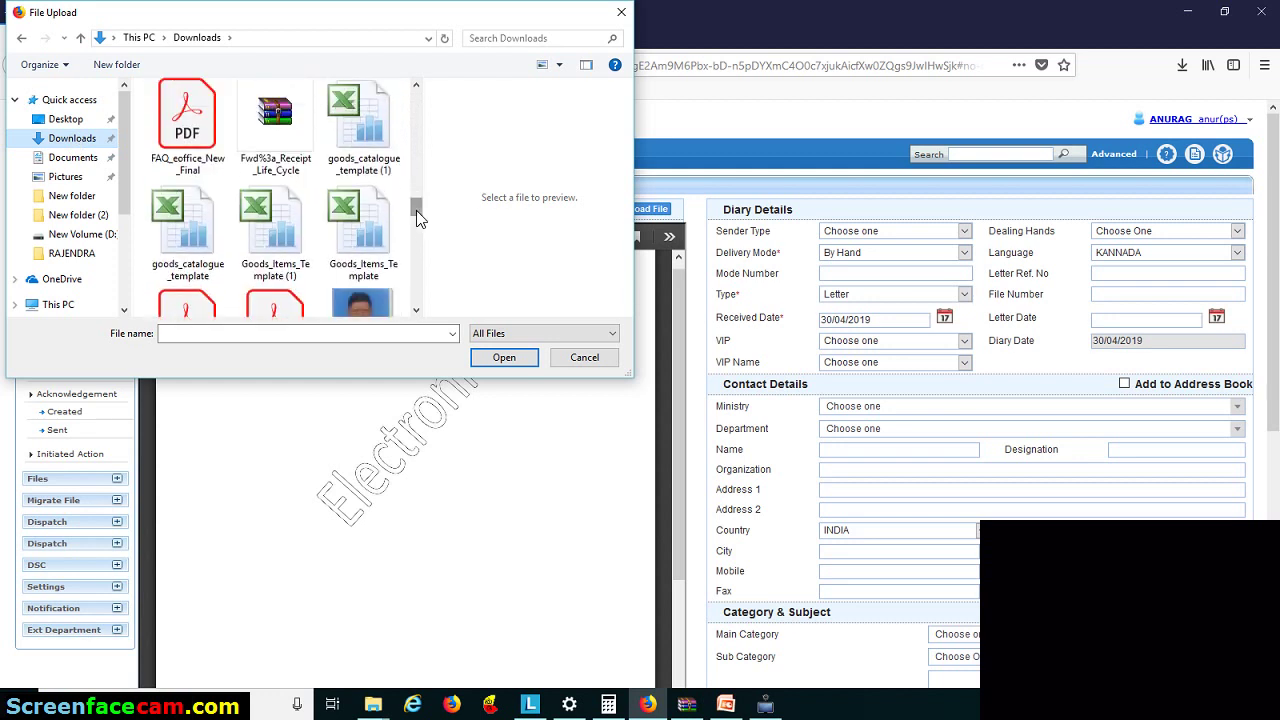
pyautogui.click(418, 312)
pyautogui.click(418, 311)
pyautogui.click(418, 311)
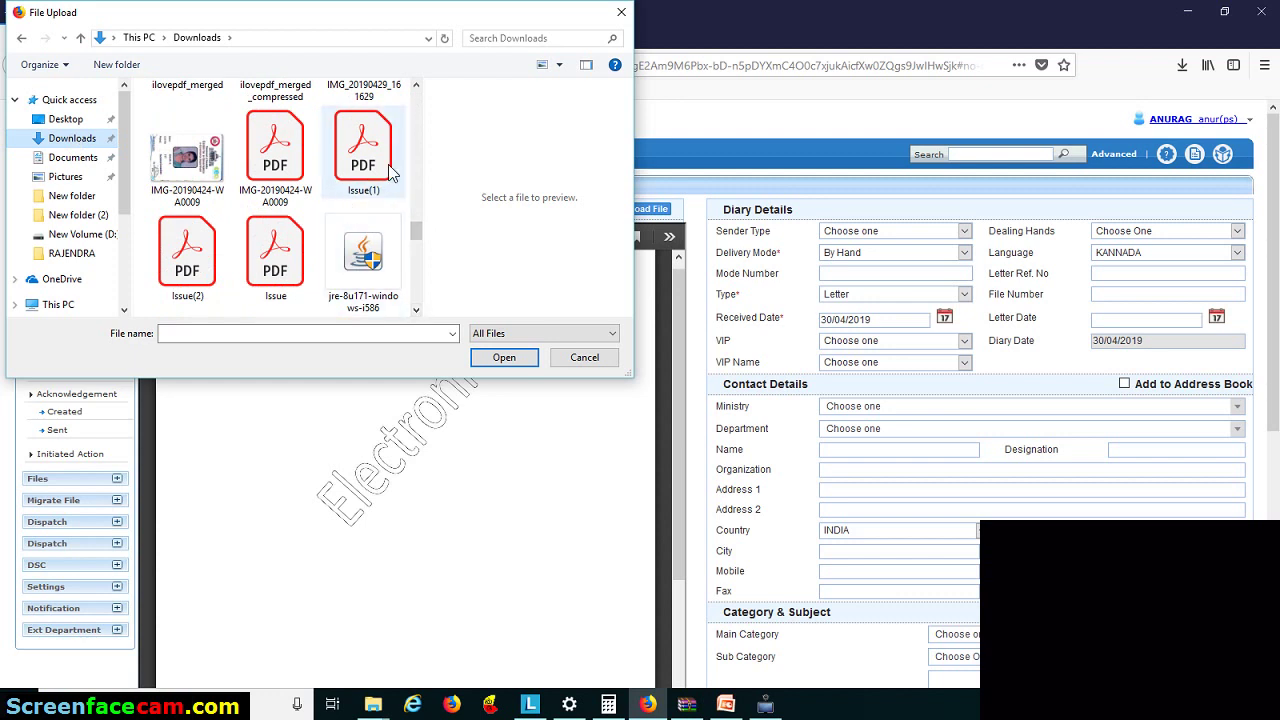
# - Select the PDF 'Deployment letter' in Downloads and upload it
pyautogui.click(416, 86)
pyautogui.click(416, 88)
pyautogui.click(416, 88)
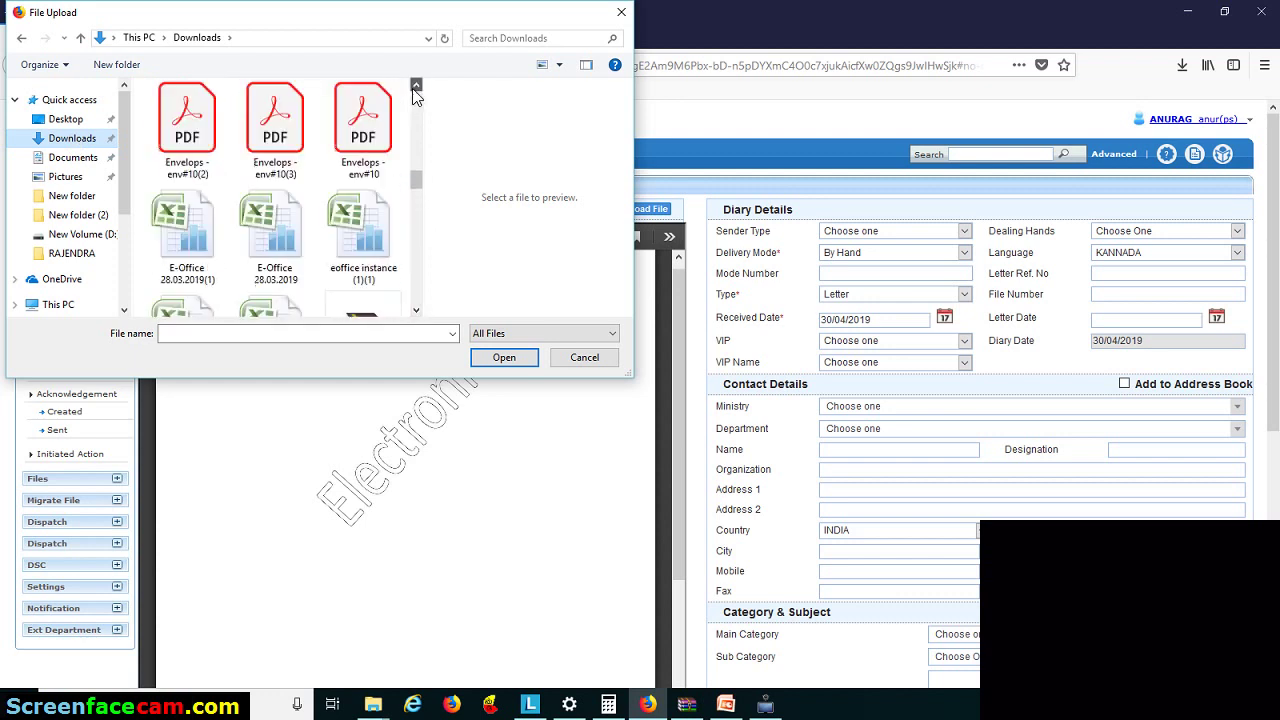
pyautogui.click(416, 88)
pyautogui.click(416, 88)
pyautogui.click(413, 88)
pyautogui.click(413, 88)
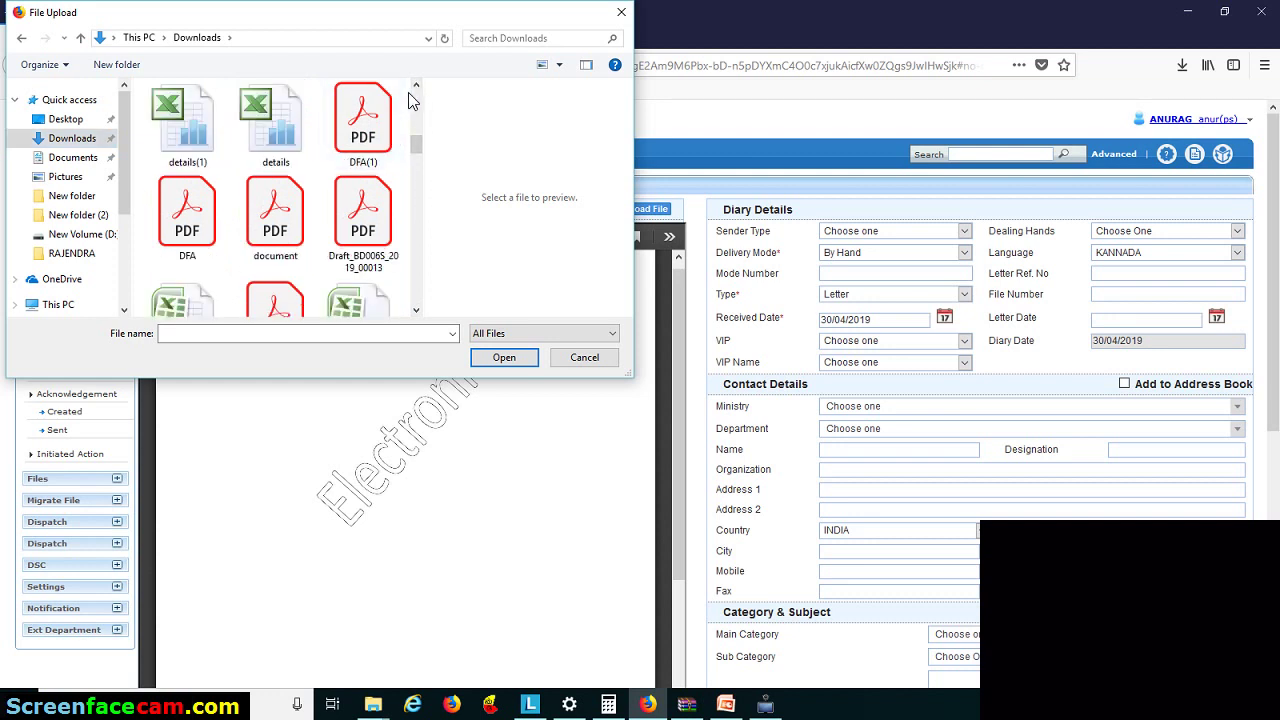
pyautogui.click(416, 88)
pyautogui.click(380, 138)
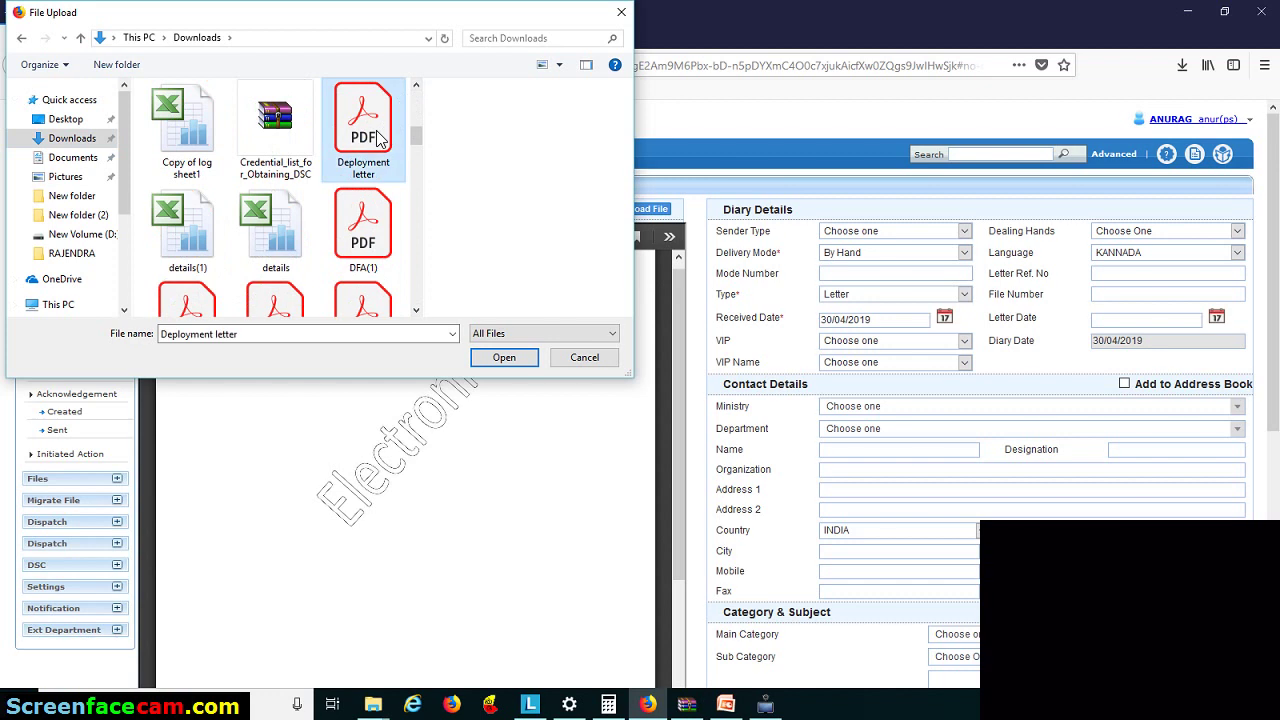
pyautogui.click(504, 357)
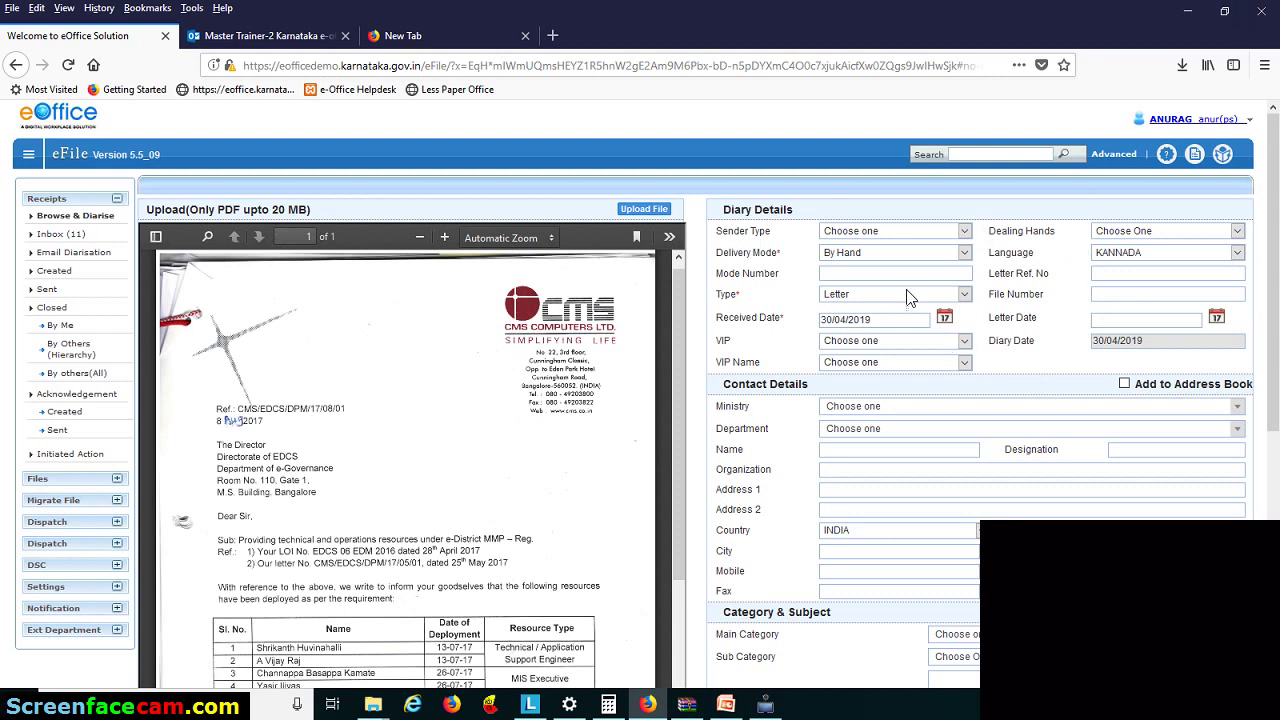
# - Set Sender Type State Government, no Dealing Hand, Delivery Mode By Post, Language ENGLISH
pyautogui.click(959, 237)
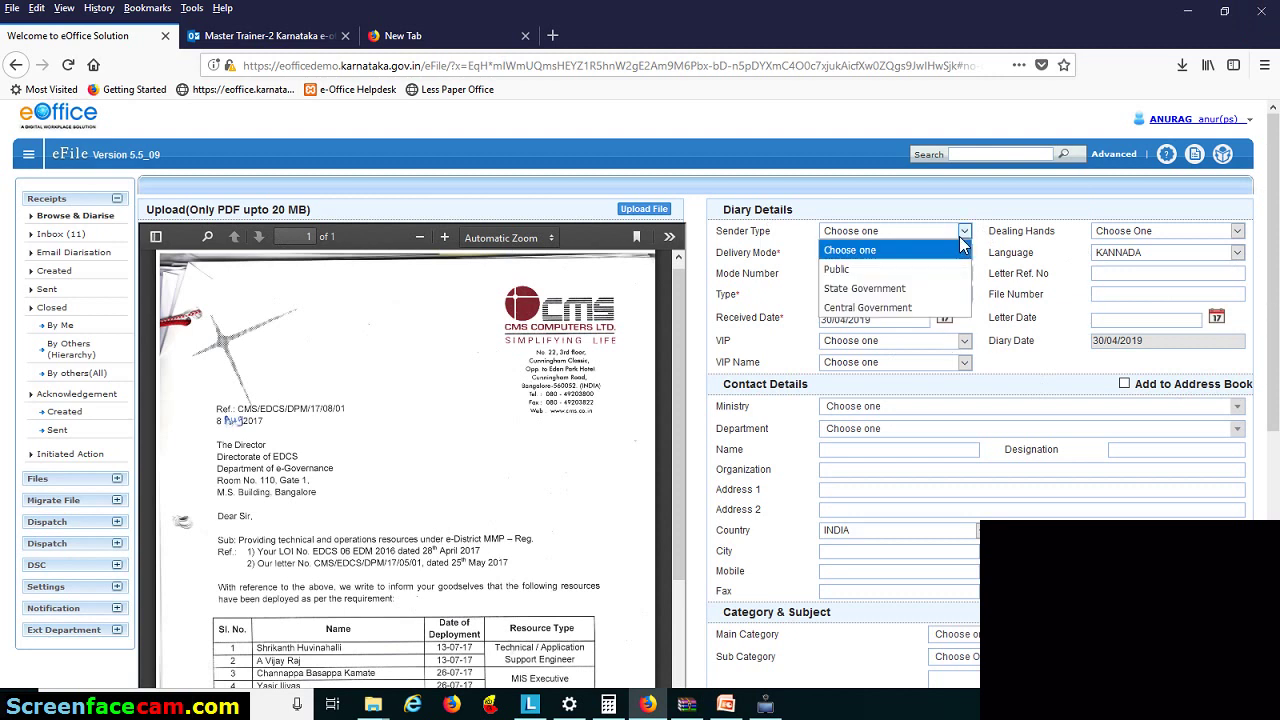
pyautogui.click(940, 288)
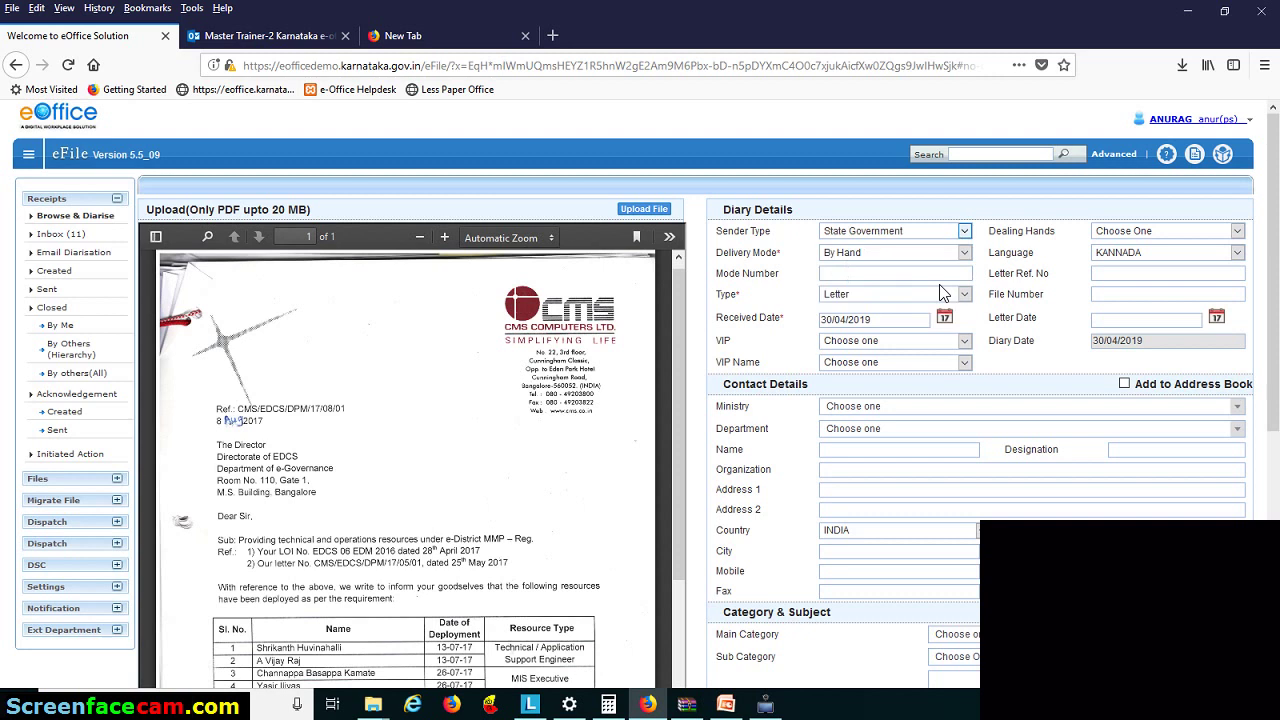
pyautogui.click(1130, 231)
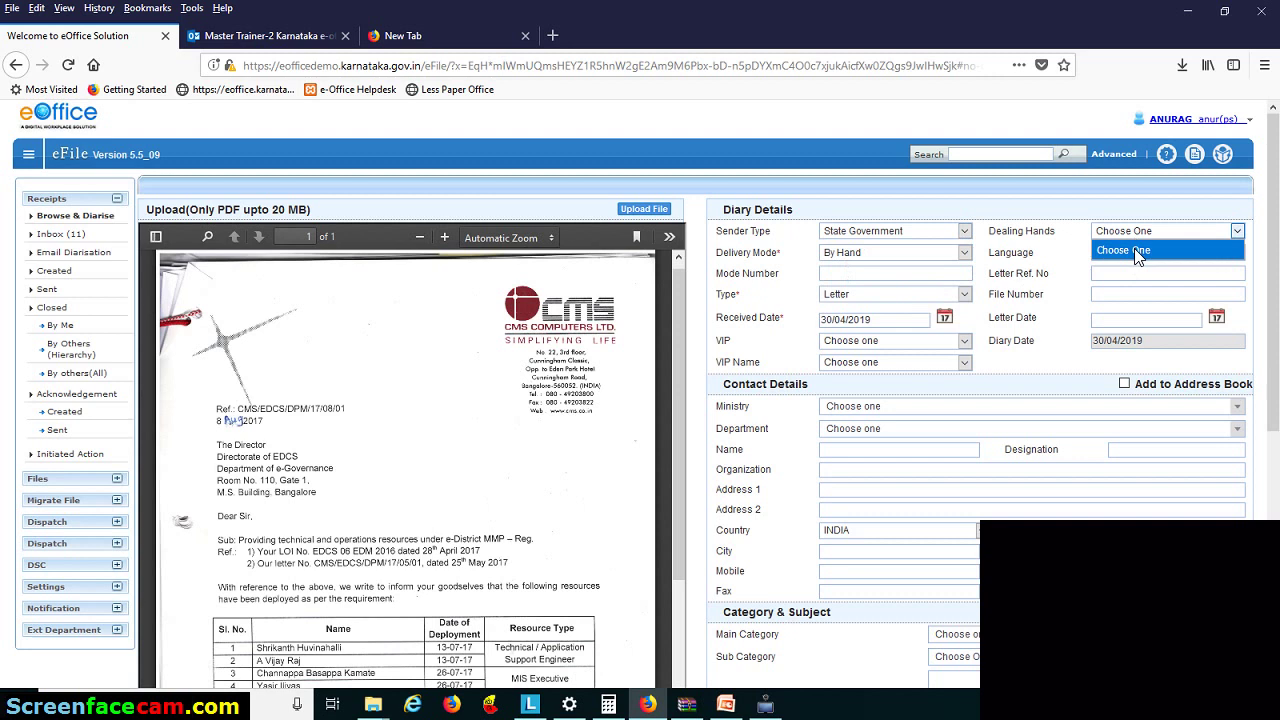
pyautogui.click(1138, 252)
pyautogui.click(889, 254)
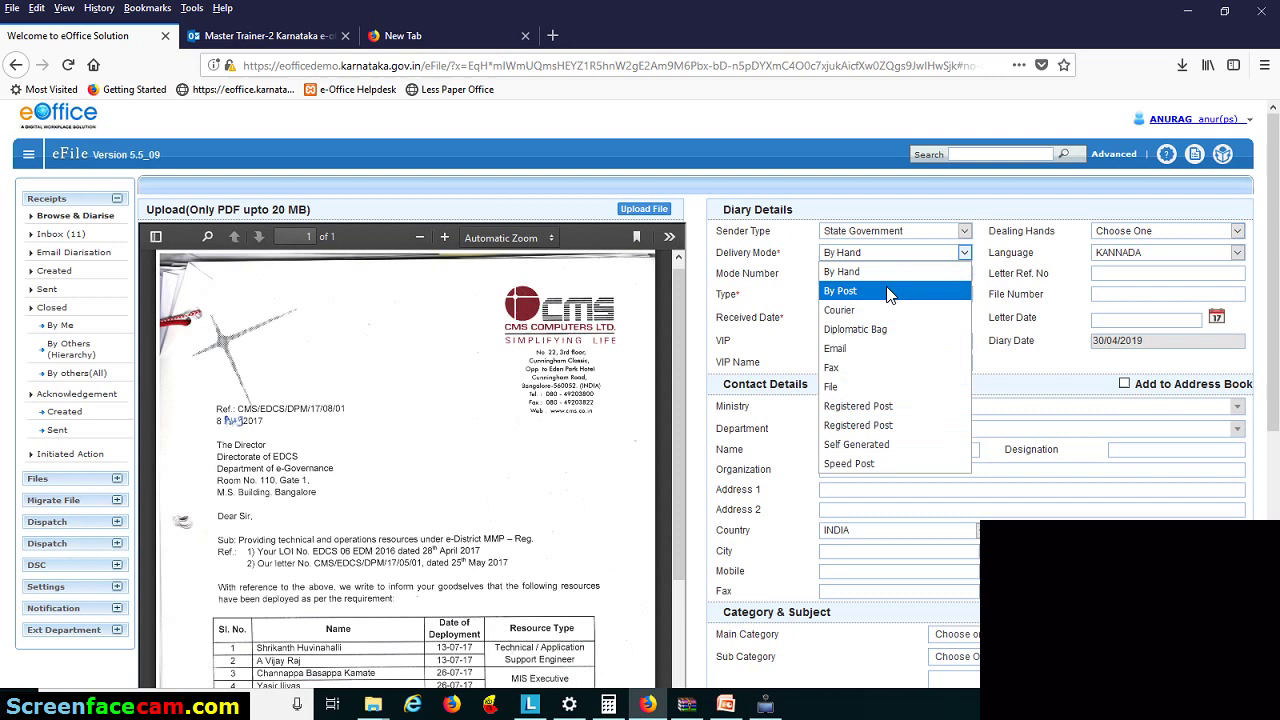
pyautogui.click(888, 291)
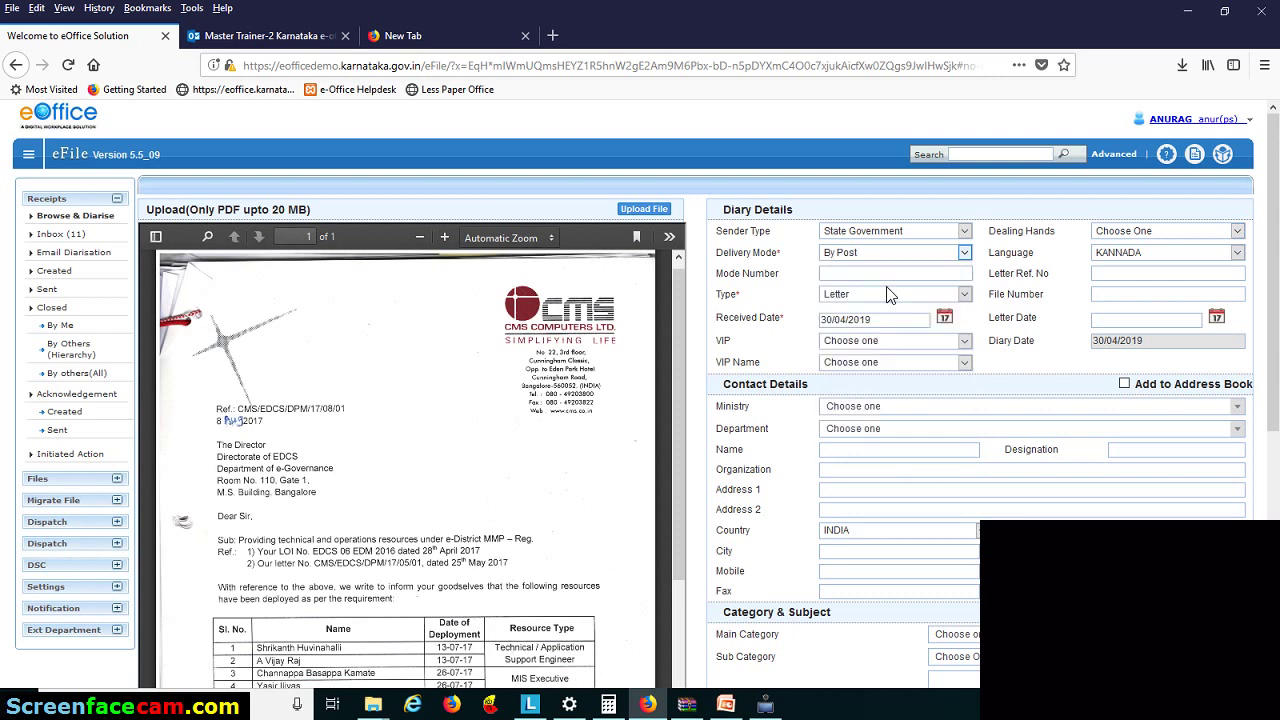
pyautogui.click(1196, 258)
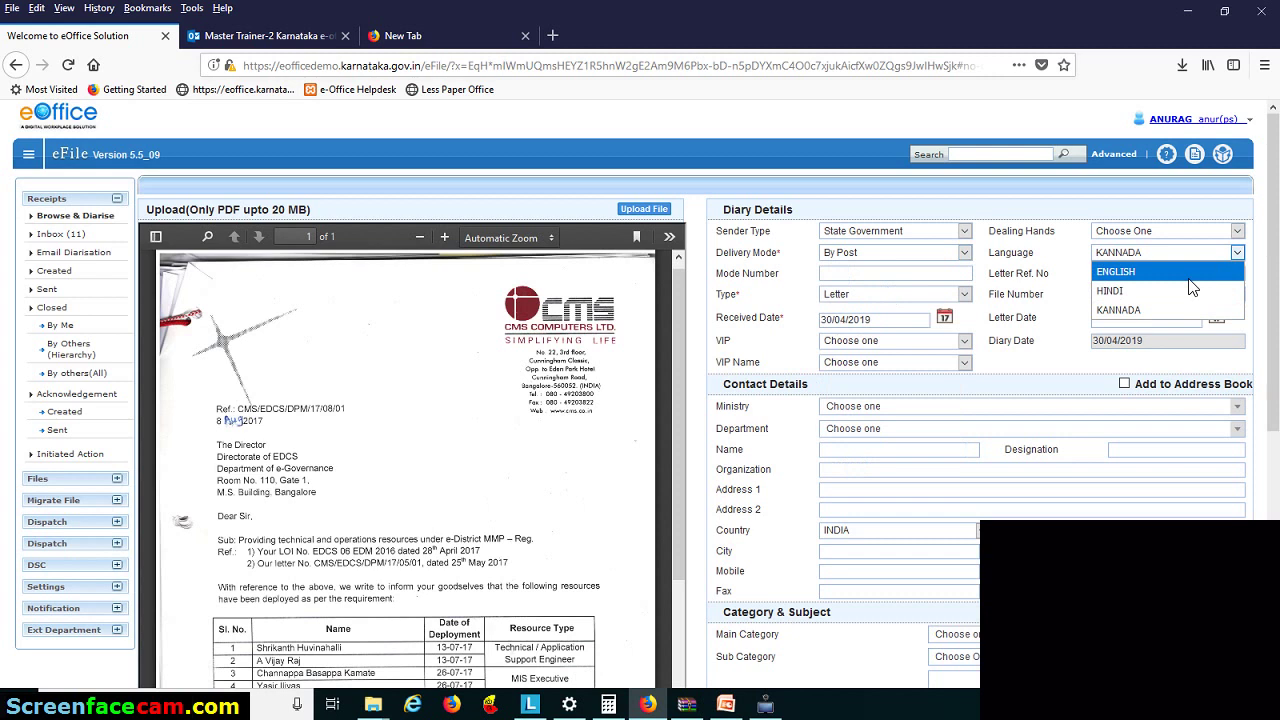
pyautogui.click(1193, 275)
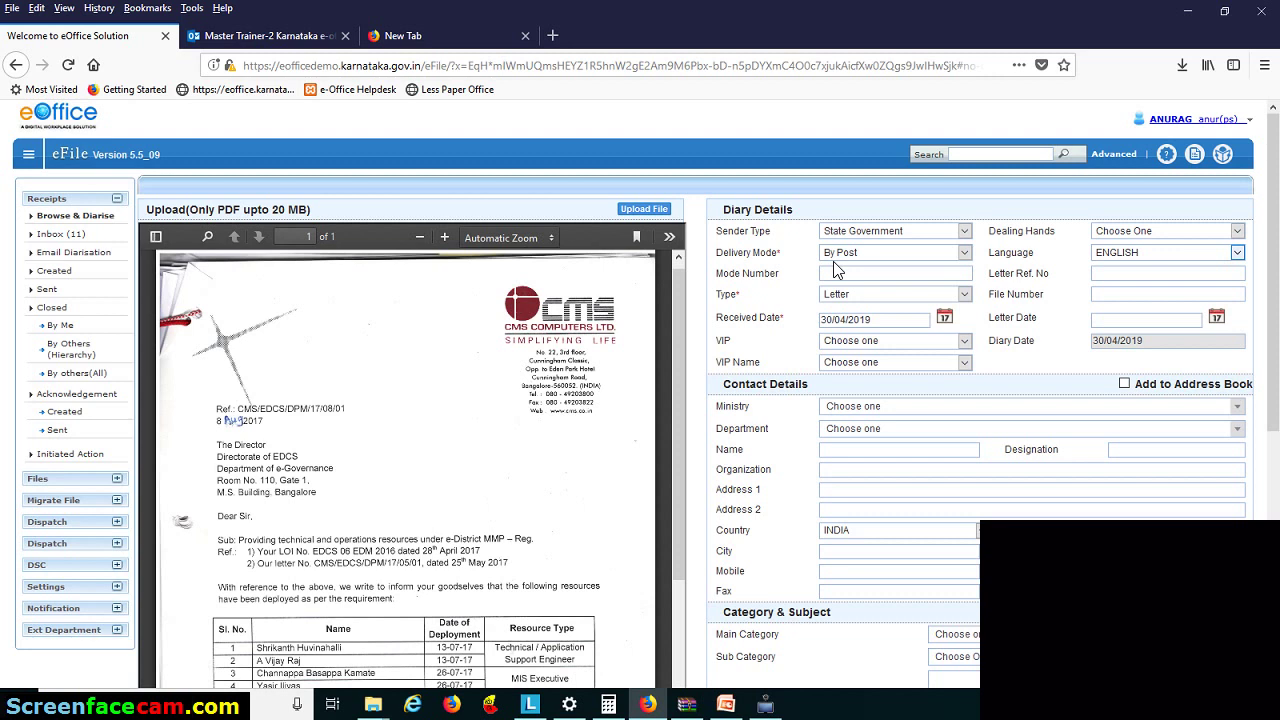
# - Enter Mode Number 123456 and Letter Ref. No cms/edcsdpm/17
pyautogui.click(870, 272)
pyautogui.write('123456')
pyautogui.click(1110, 274)
pyautogui.write('cms')
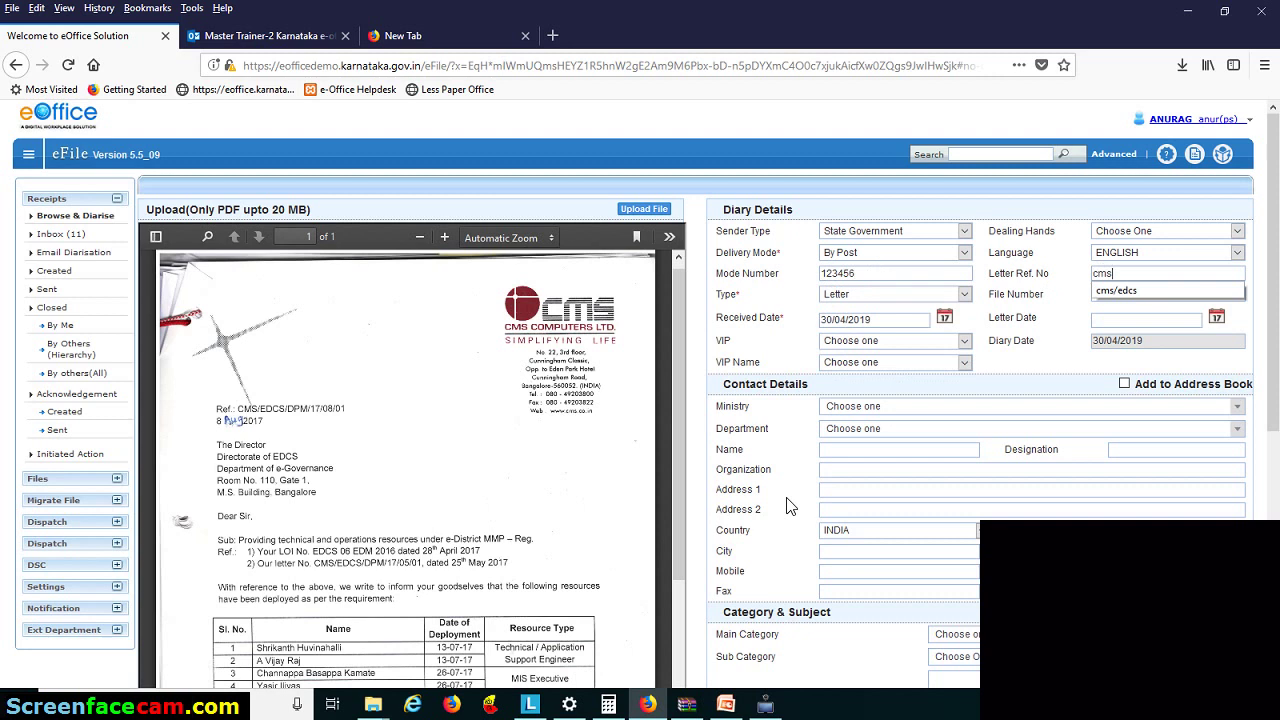
pyautogui.press('Down')
pyautogui.press('Return')
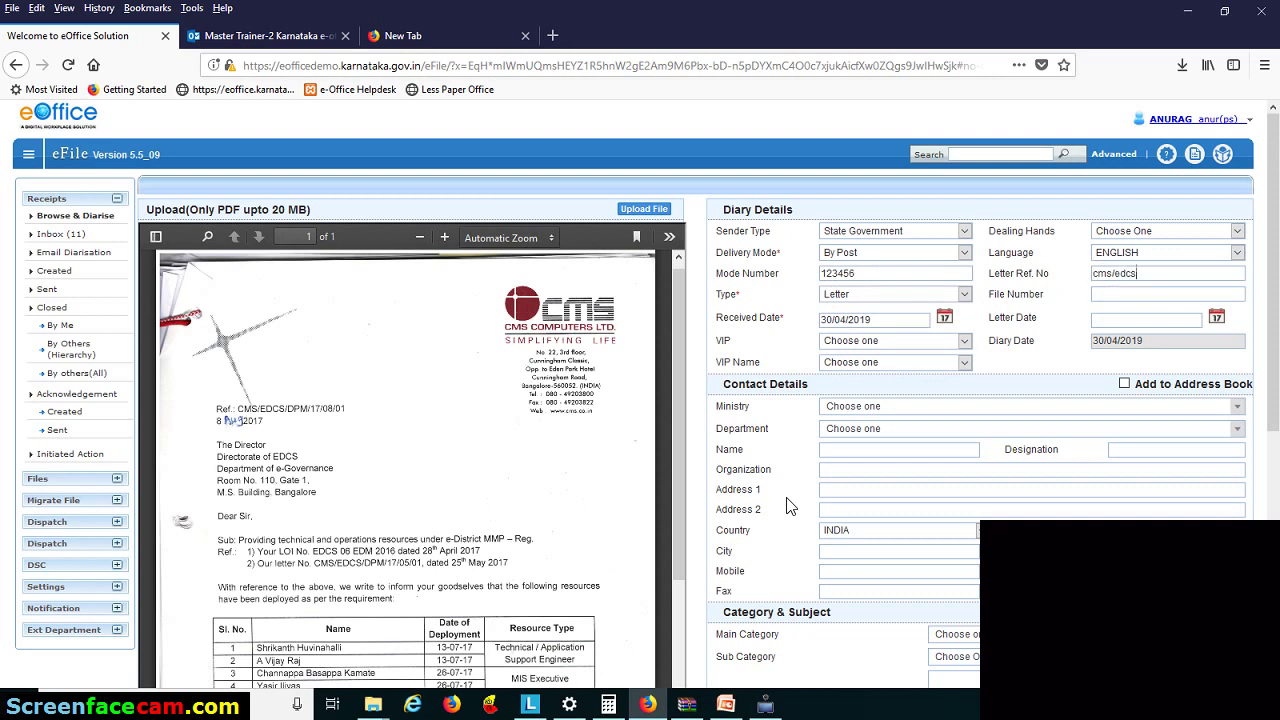
pyautogui.write('dpm/17')
# - Keep Letter as the receipt Type
pyautogui.click(893, 299)
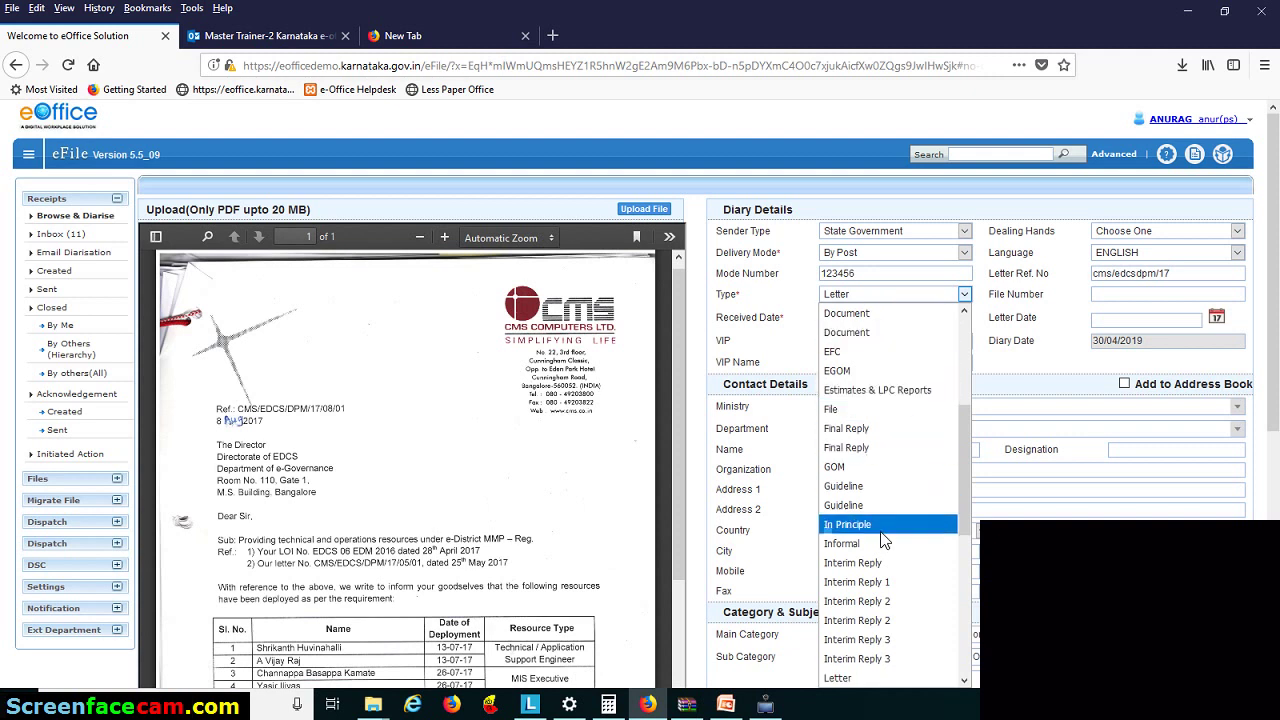
pyautogui.scroll(-3, 875, 568)
pyautogui.click(878, 597)
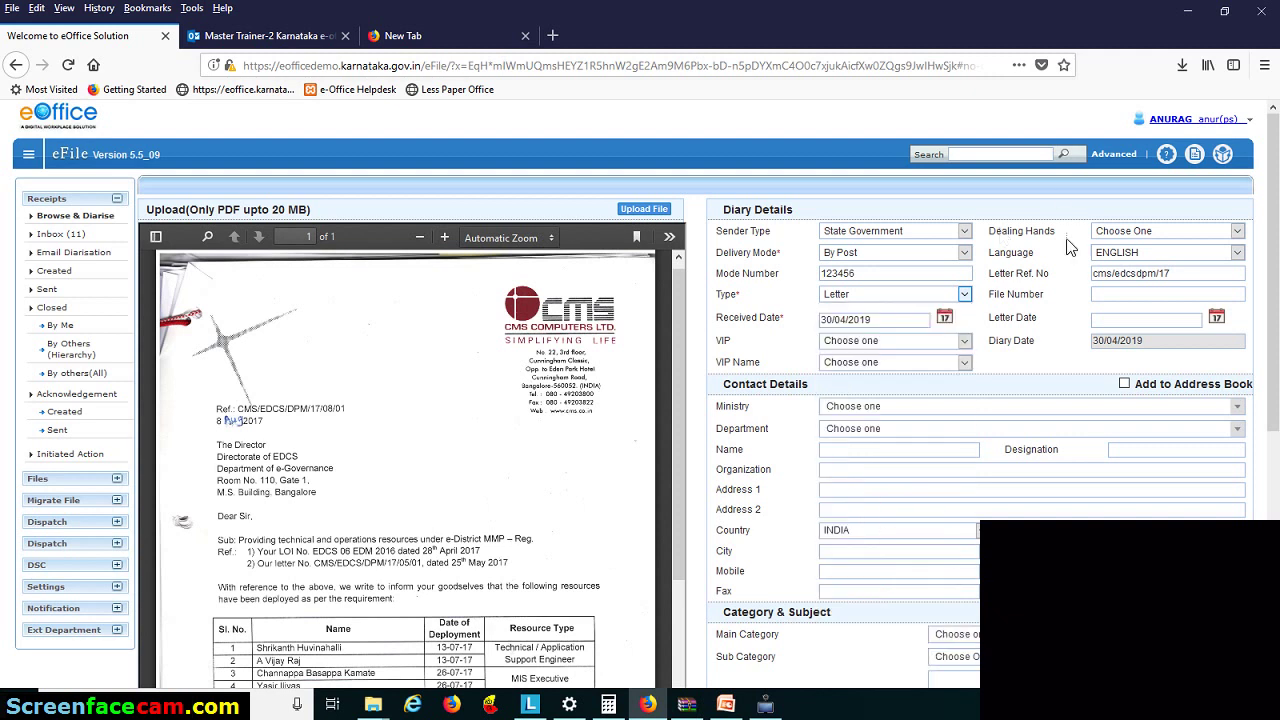
pyautogui.click(1118, 295)
# - Set Received Date 30/04/2019 and Letter Date 23/04/2019 from the calendars
pyautogui.click(946, 319)
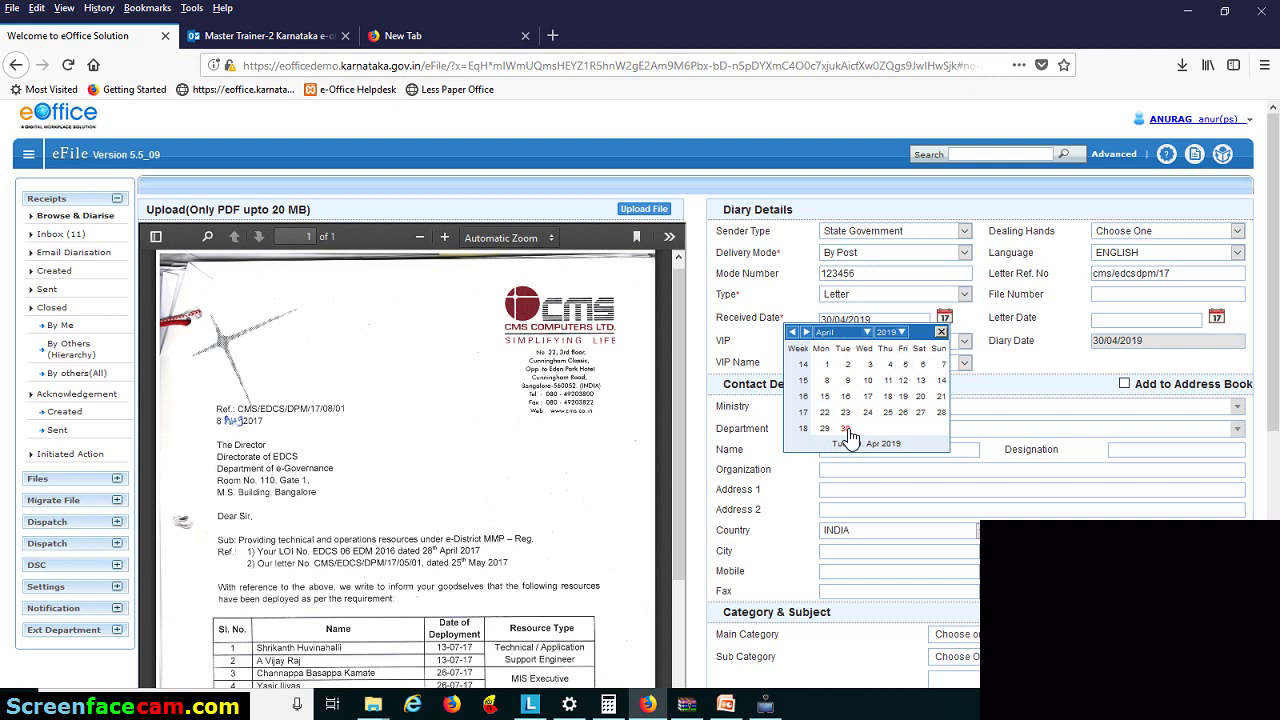
pyautogui.click(845, 429)
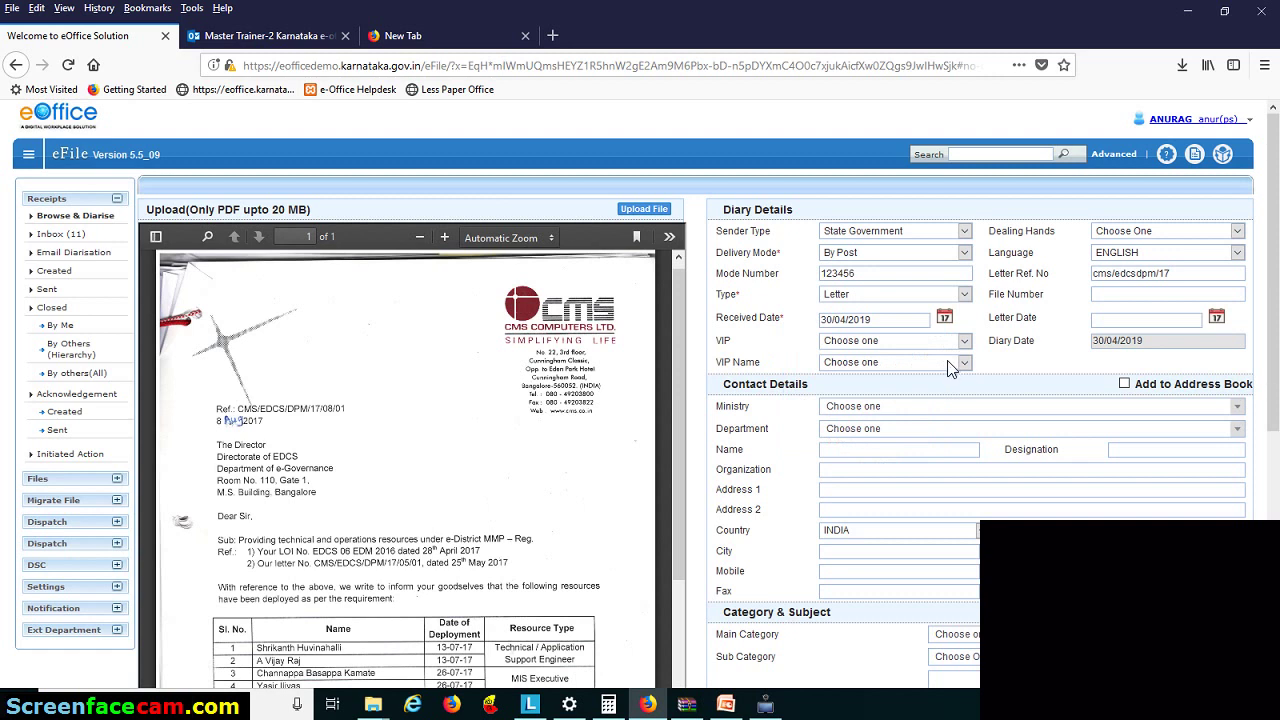
pyautogui.click(1148, 320)
pyautogui.click(1216, 318)
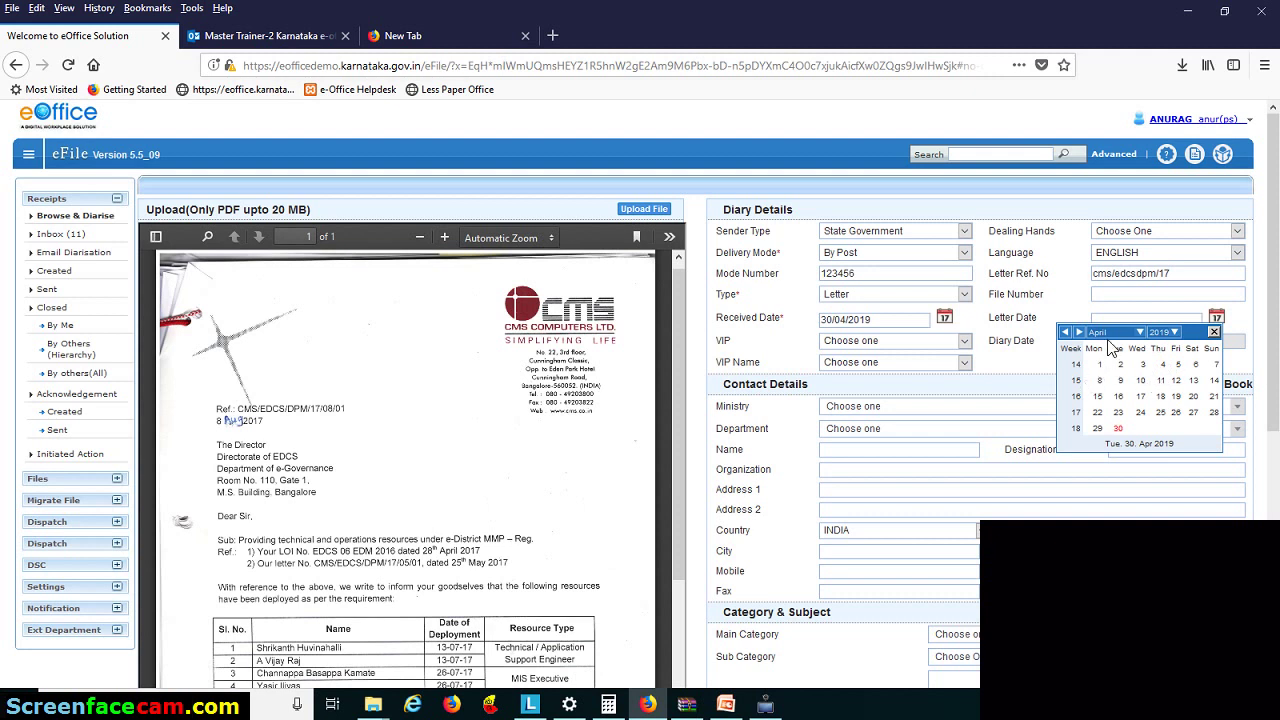
pyautogui.click(1117, 413)
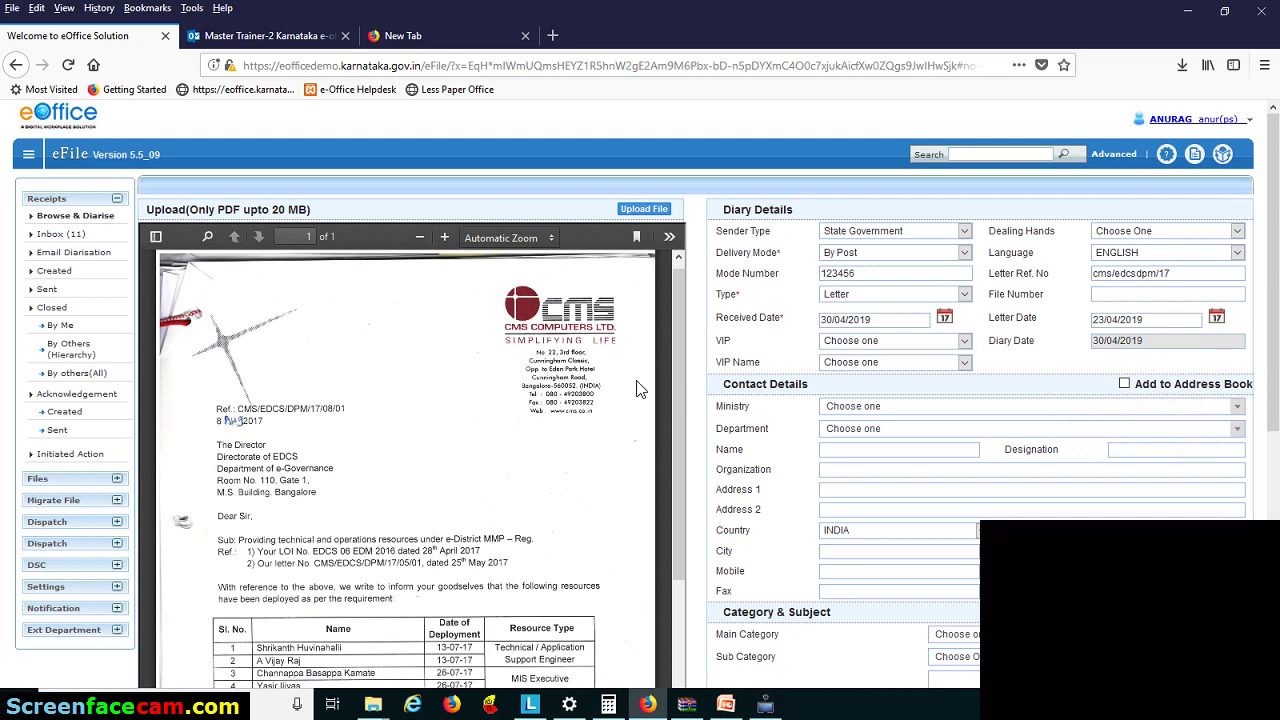
# - Try MOS as the VIP category, then reset VIP to Choose one
pyautogui.click(861, 341)
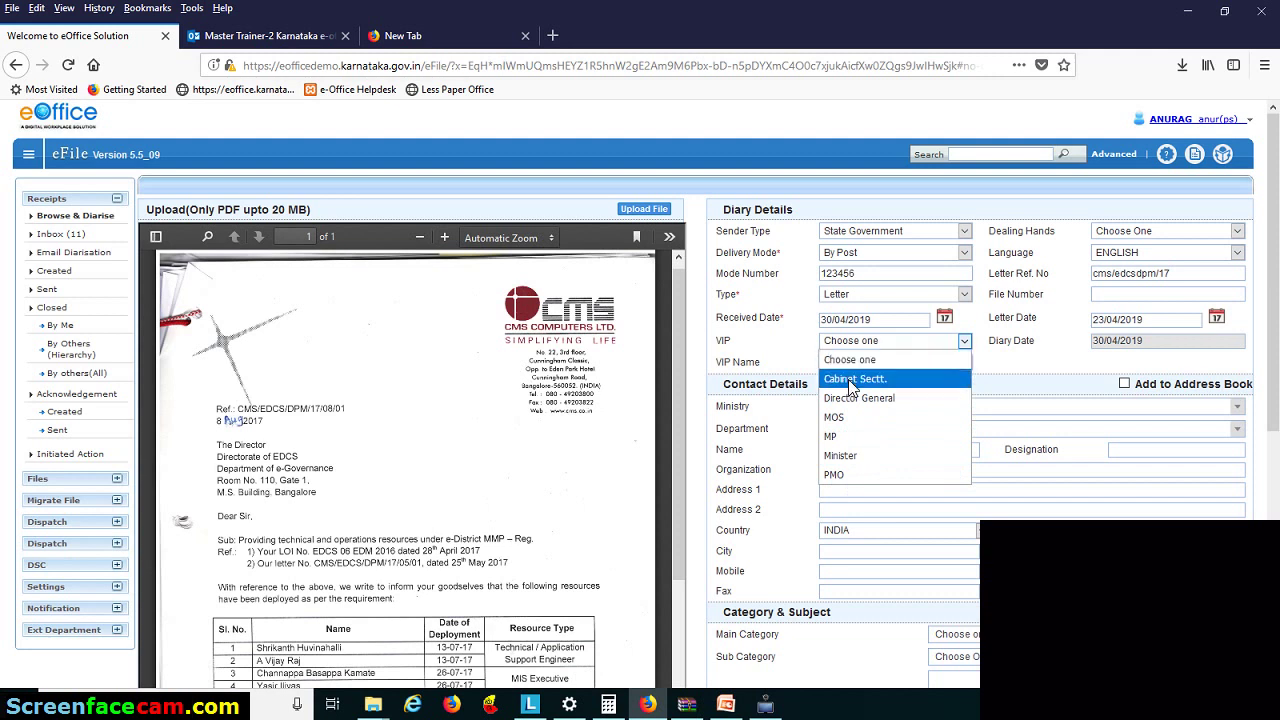
pyautogui.click(850, 420)
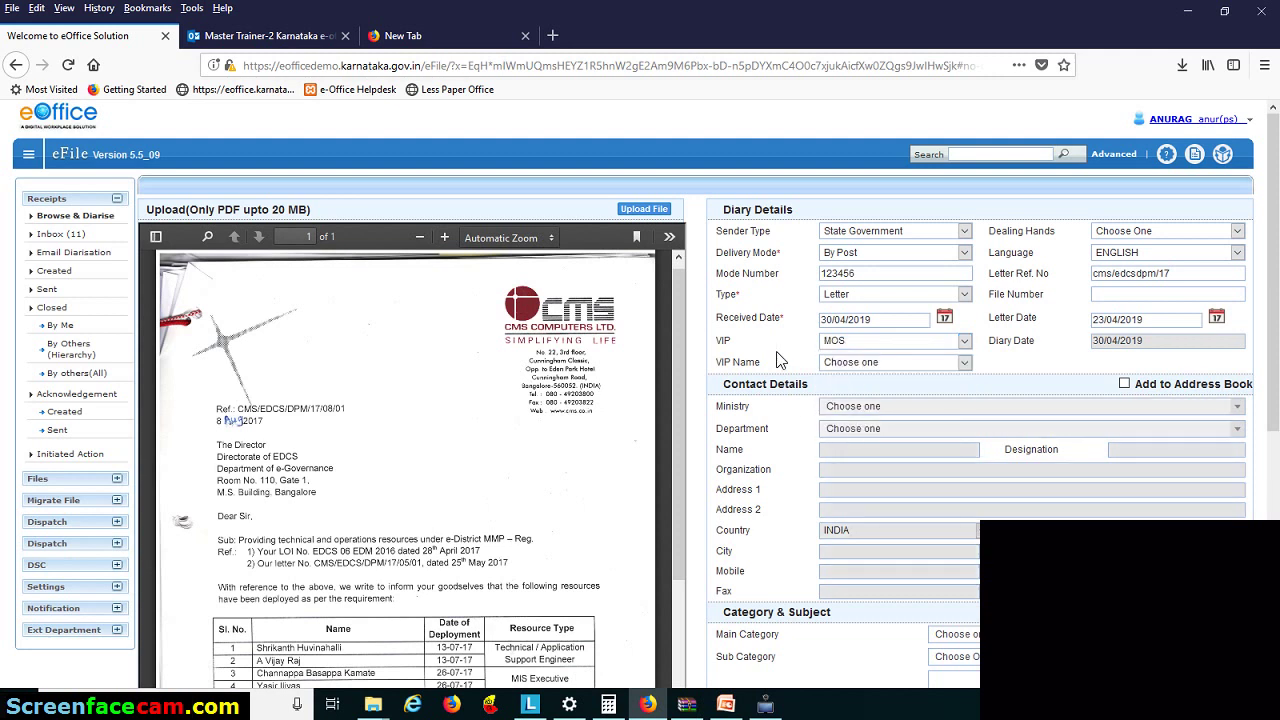
pyautogui.click(908, 365)
pyautogui.click(910, 368)
pyautogui.click(852, 343)
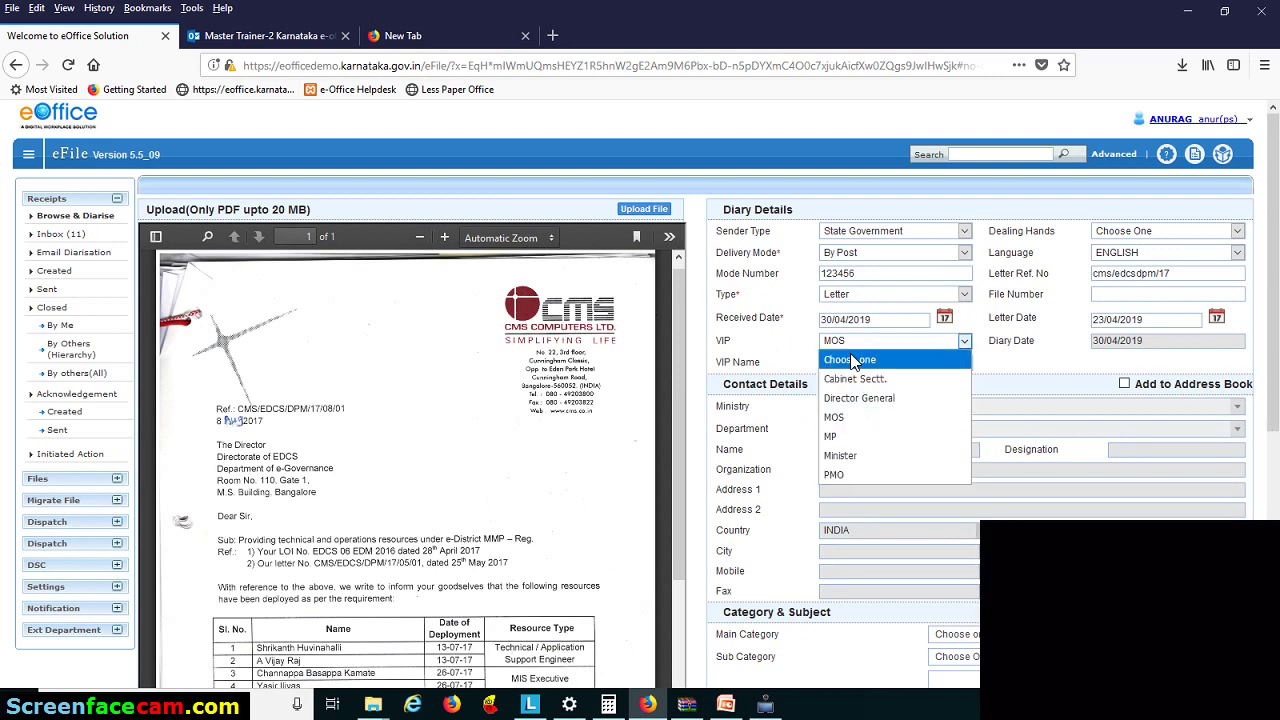
pyautogui.click(852, 360)
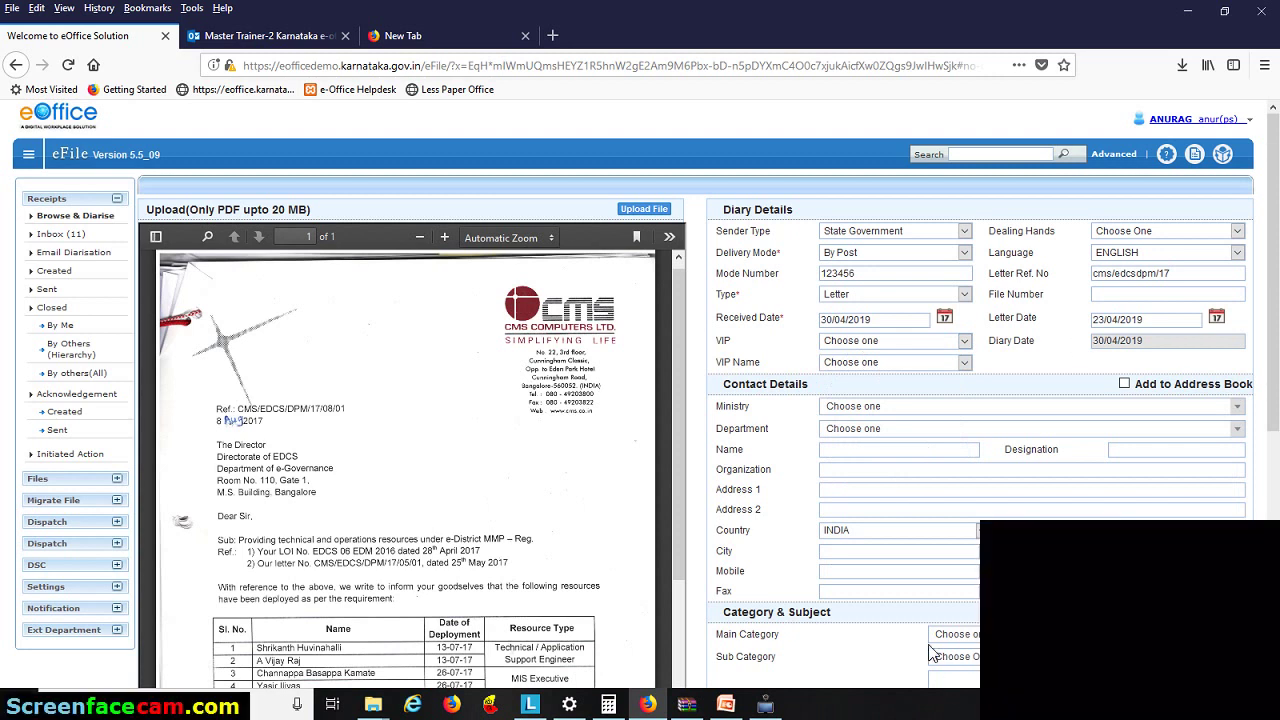
# - Autofill Contact Details (Ministry CPC, Dept. Of Chemicals & Petrochemicals) from the saved contact's name suggestion
pyautogui.scroll(-3, 1000, 368)
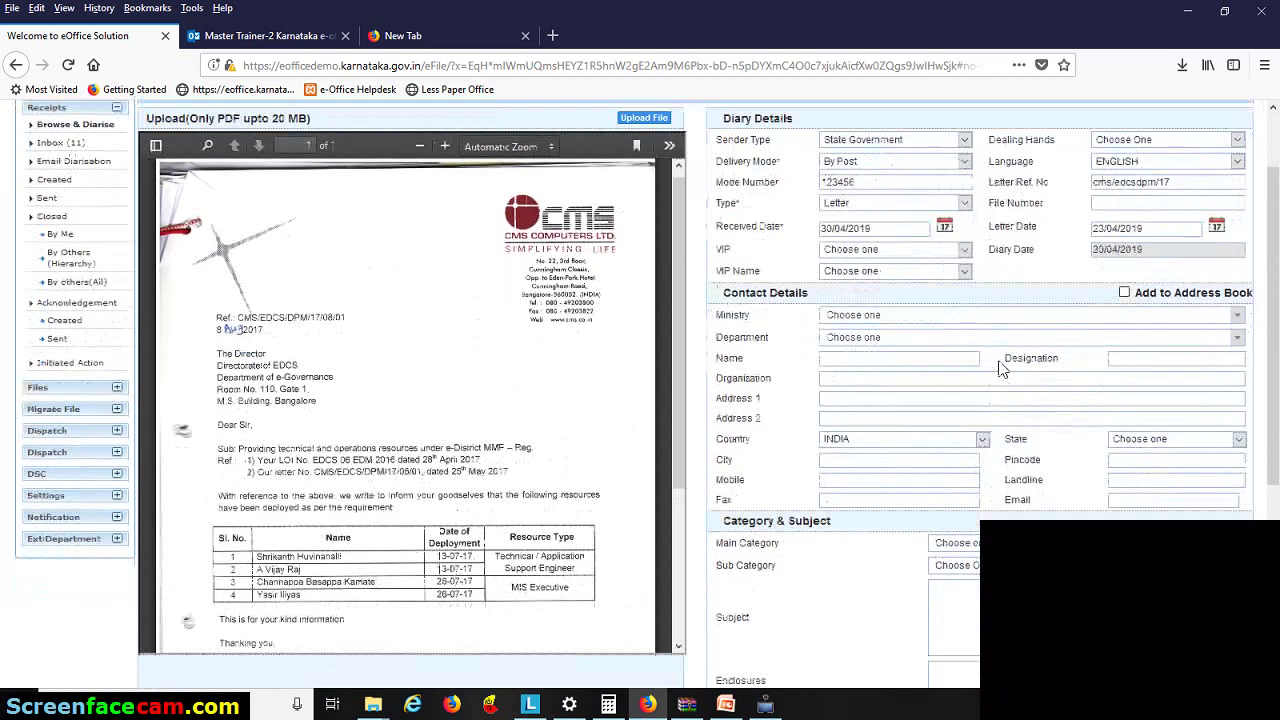
pyautogui.scroll(-2, 1000, 368)
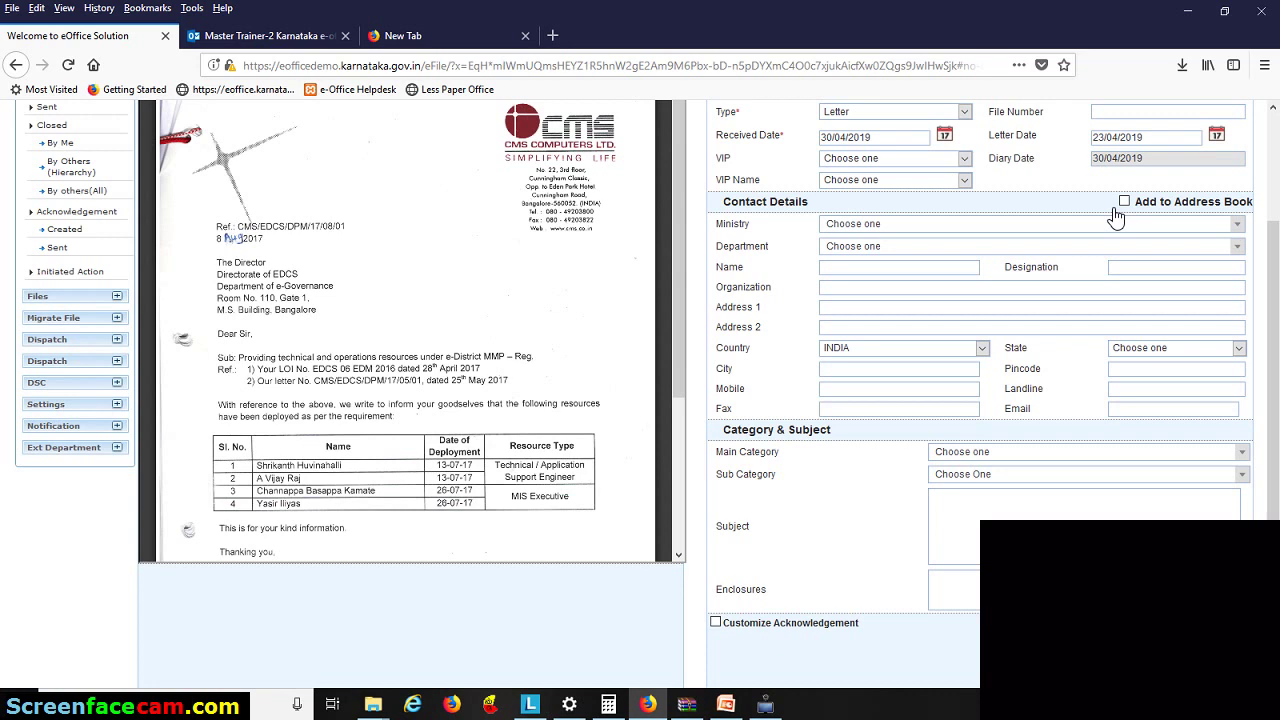
pyautogui.click(844, 267)
pyautogui.write('rampr')
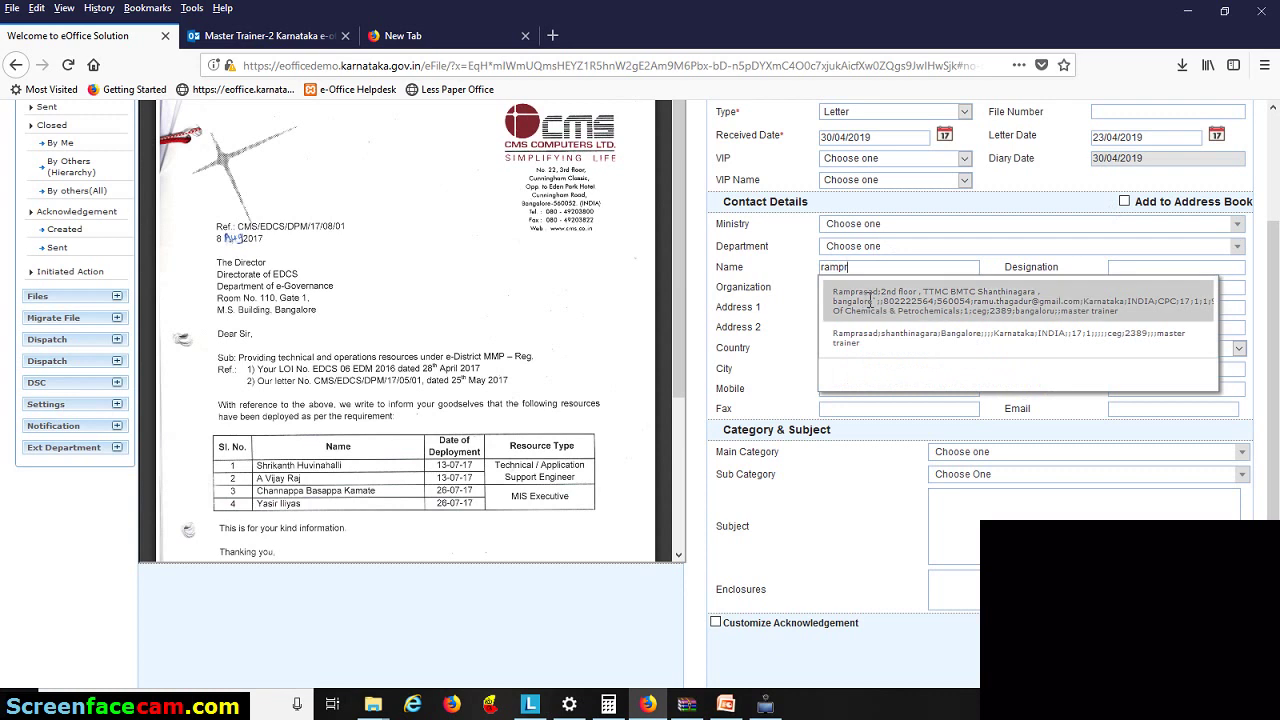
pyautogui.click(870, 300)
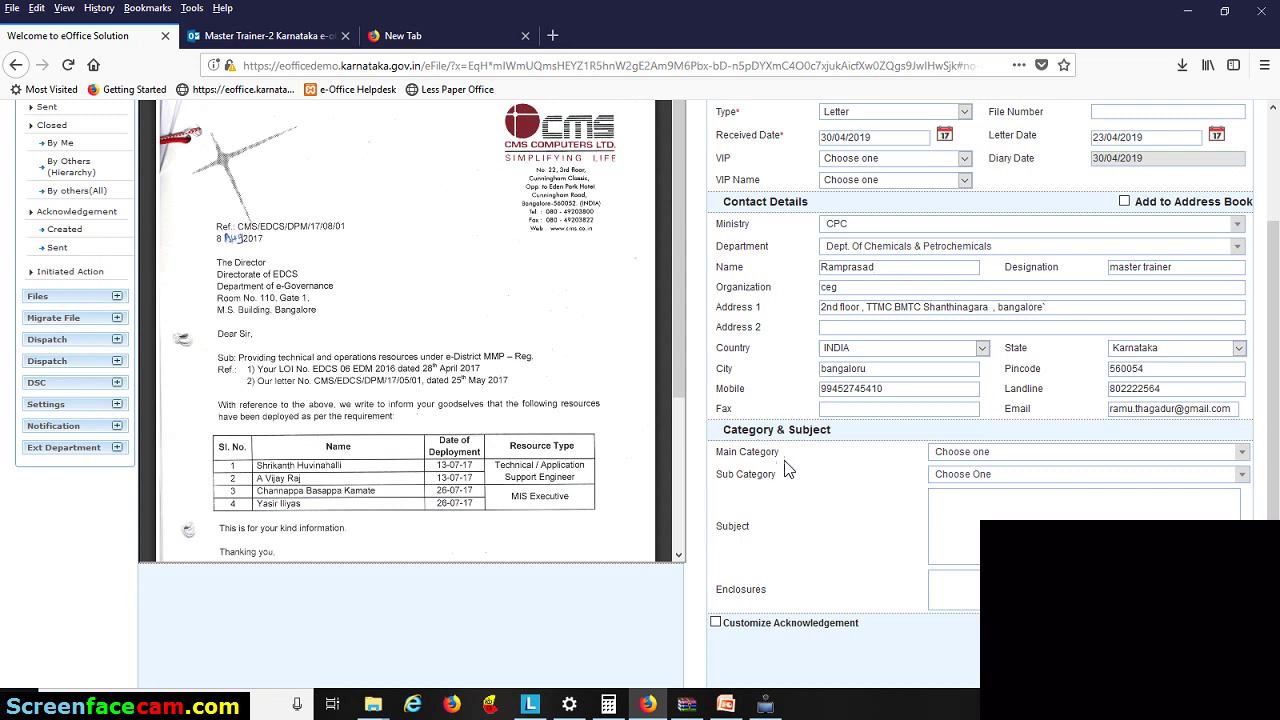
# - Set Main Category to General and leave Sub Category as Choose One
pyautogui.click(987, 458)
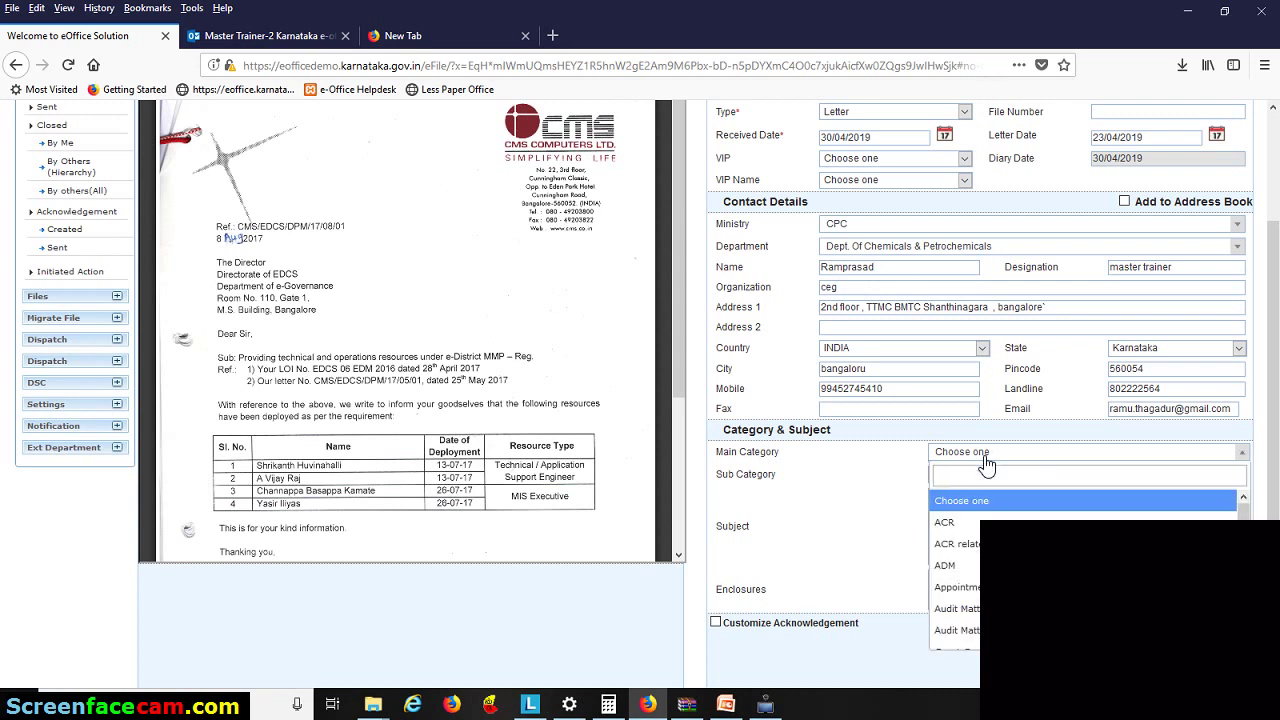
pyautogui.scroll(-3, 1013, 553)
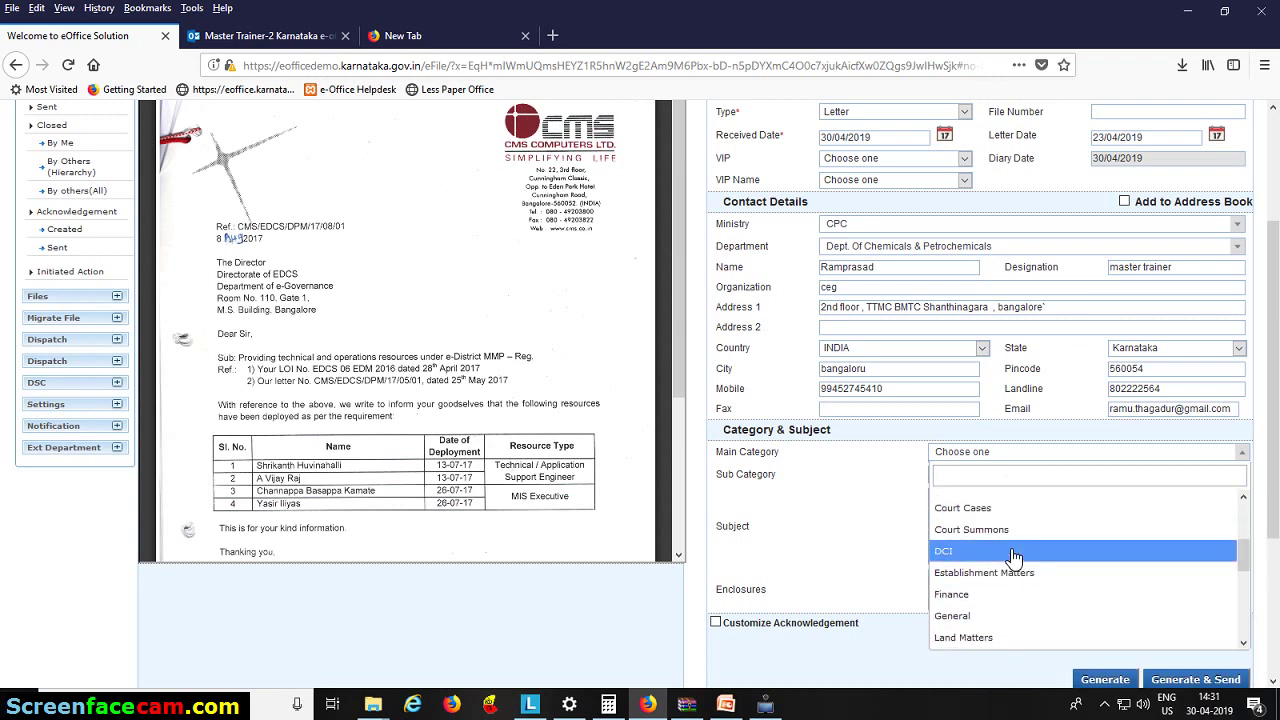
pyautogui.click(1000, 614)
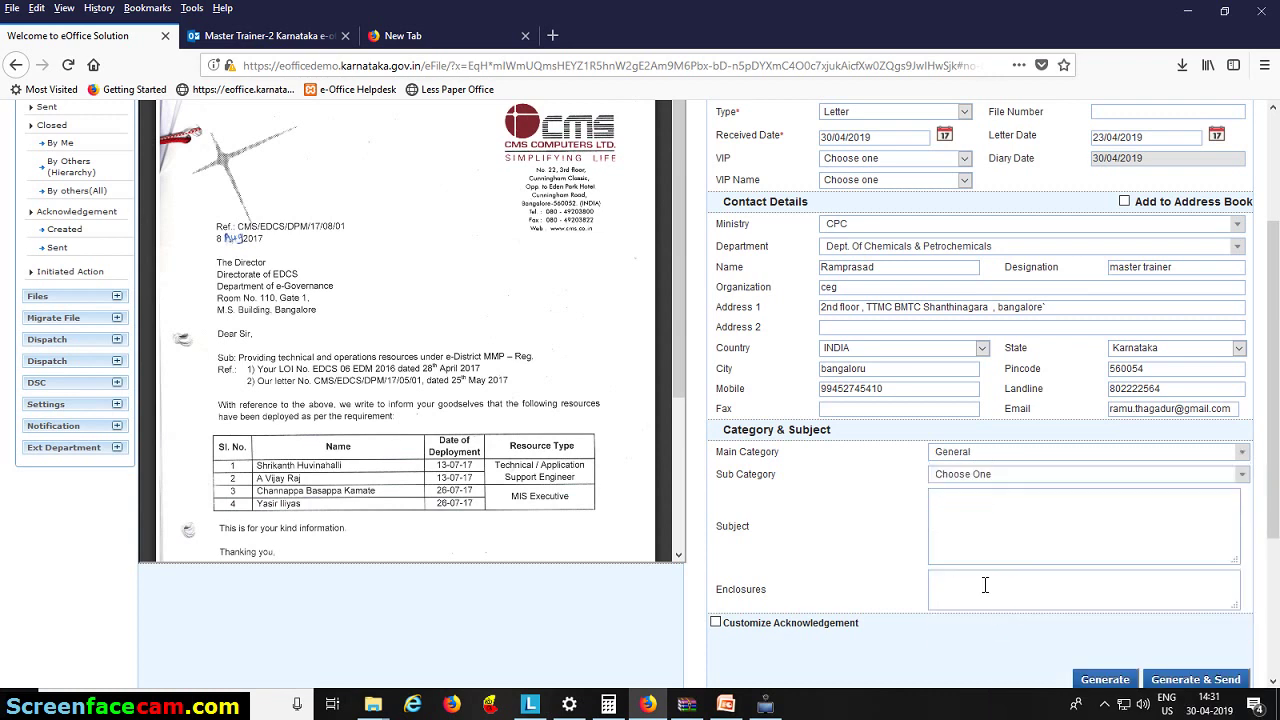
pyautogui.click(990, 477)
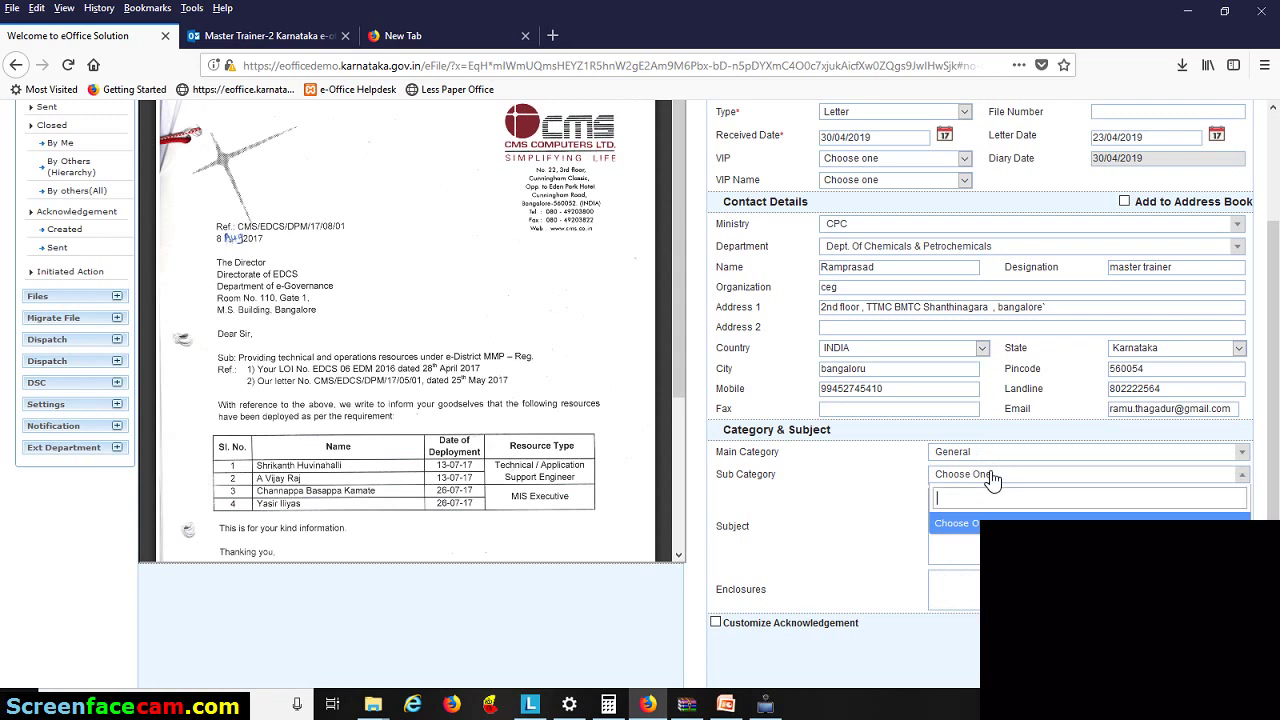
pyautogui.click(985, 537)
pyautogui.write('eof')
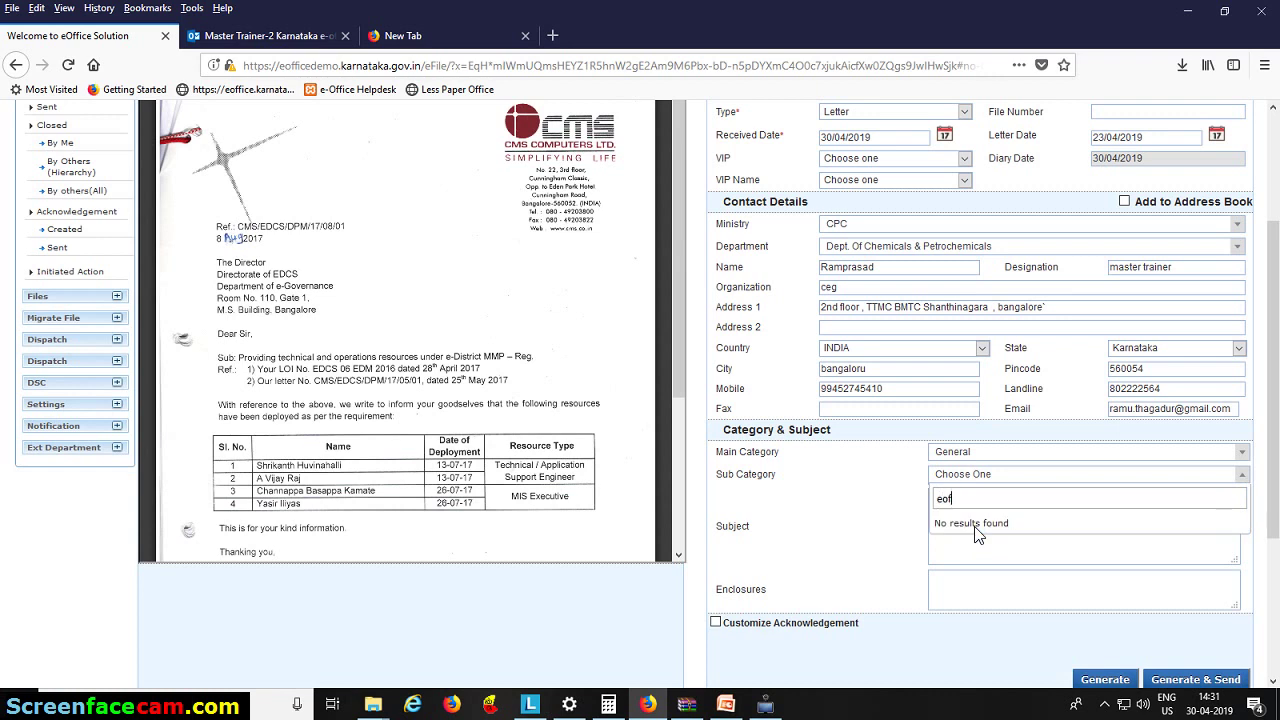
pyautogui.press('BackSpace')
pyautogui.press('BackSpace')
pyautogui.press('BackSpace')
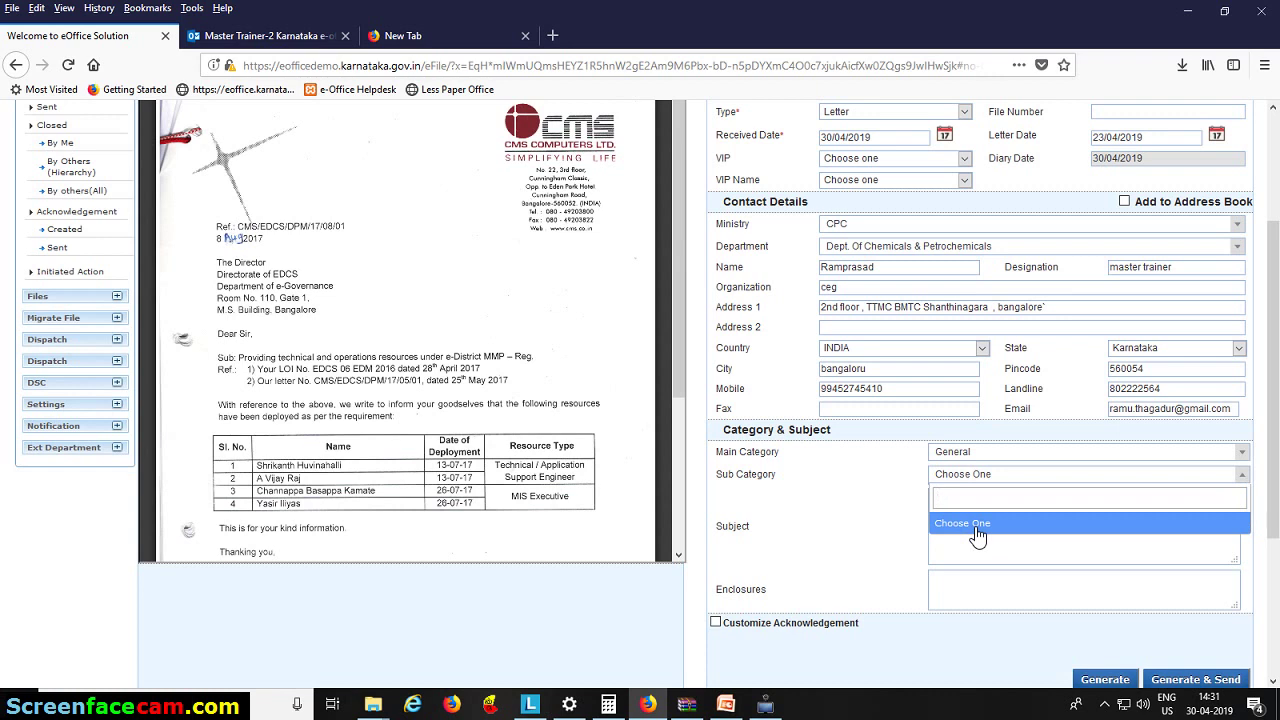
# - Enter the subject 'eoffice tarining'
pyautogui.click(977, 537)
pyautogui.write('eoffice tarining')
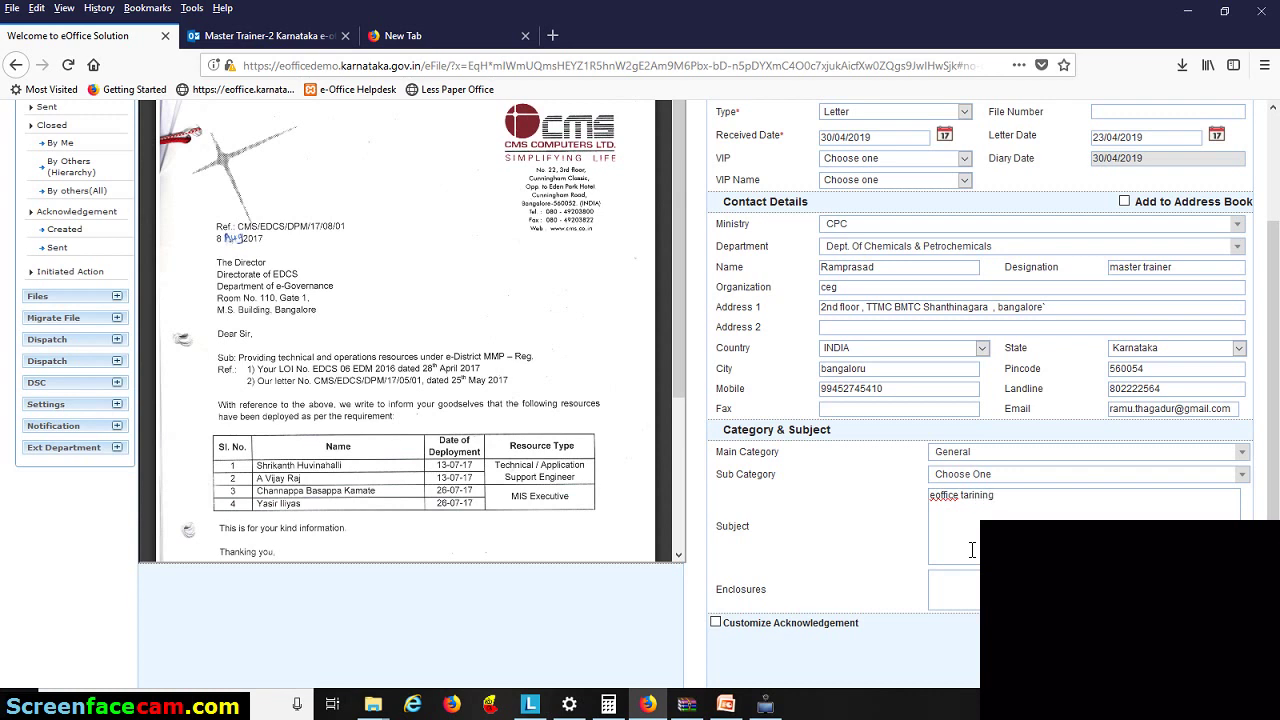
pyautogui.scroll(4, 838, 352)
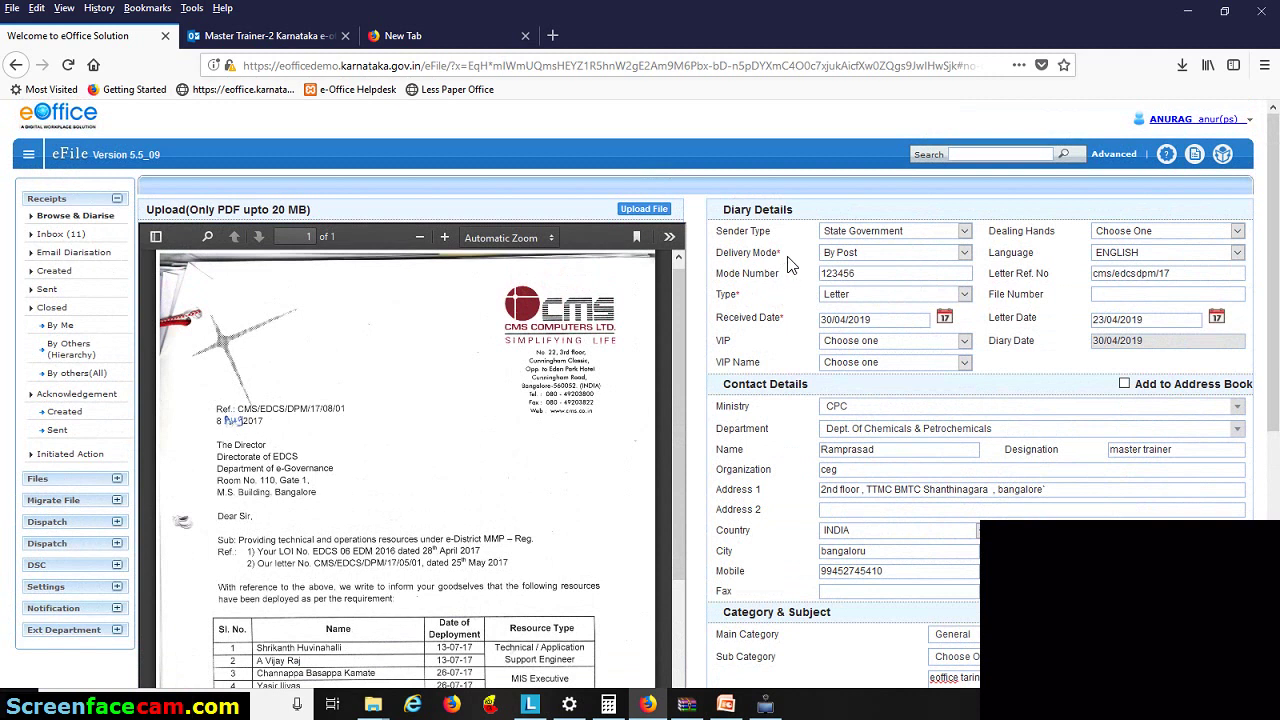
# - Enter enclosures 'c d 1' and enable Customize Acknowledgement
pyautogui.moveTo(771, 255); pyautogui.dragTo(776, 256)
pyautogui.click(787, 268)
pyautogui.scroll(-3, 787, 268)
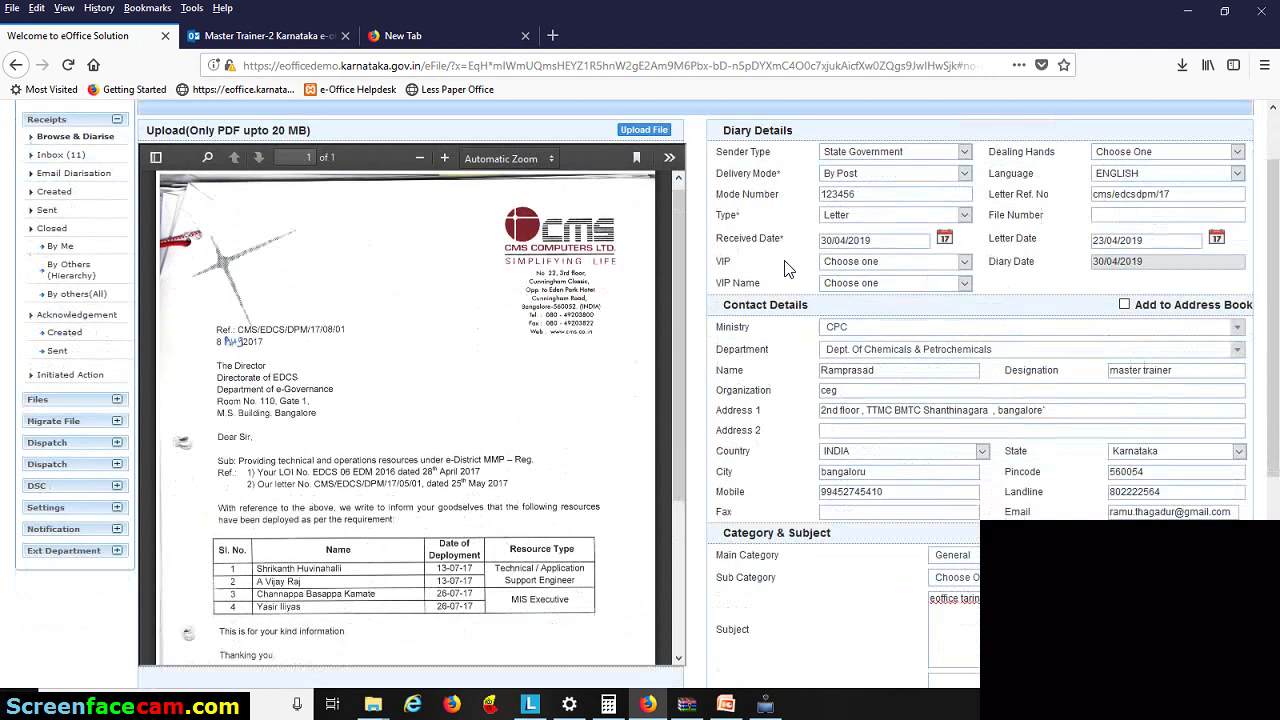
pyautogui.click(991, 597)
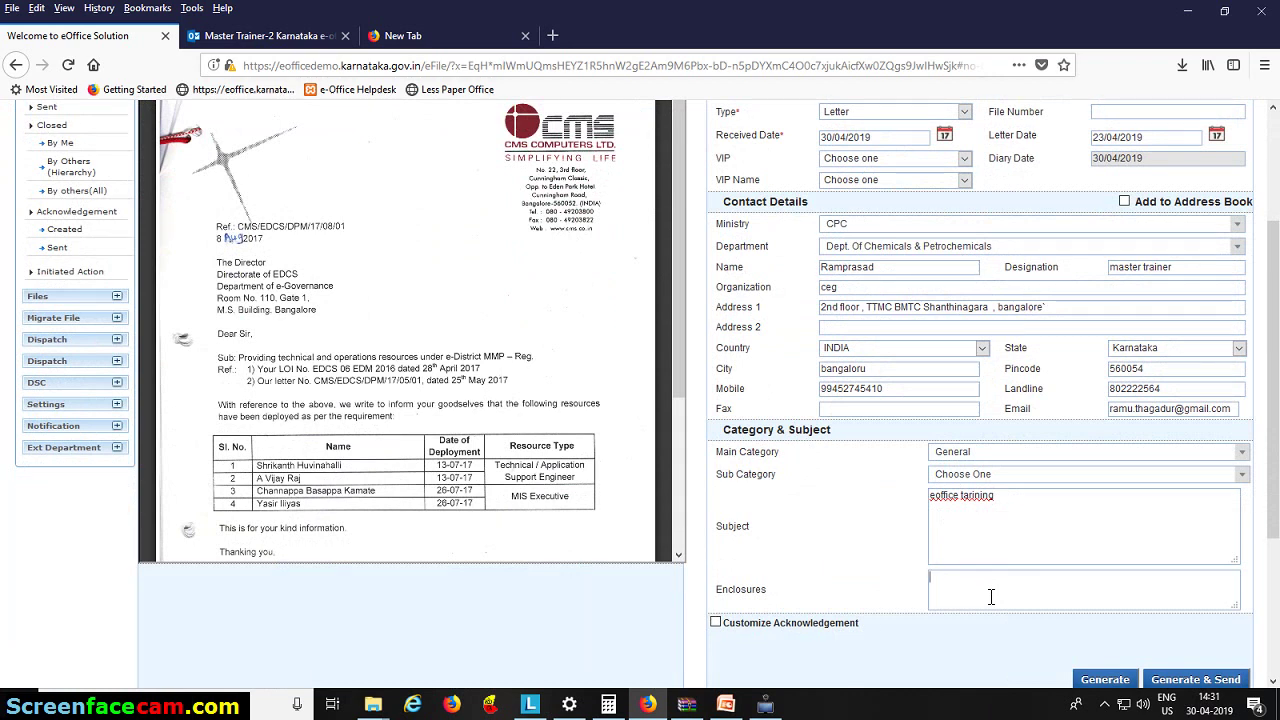
pyautogui.write('c d 1')
pyautogui.click(716, 624)
pyautogui.scroll(-2, 866, 655)
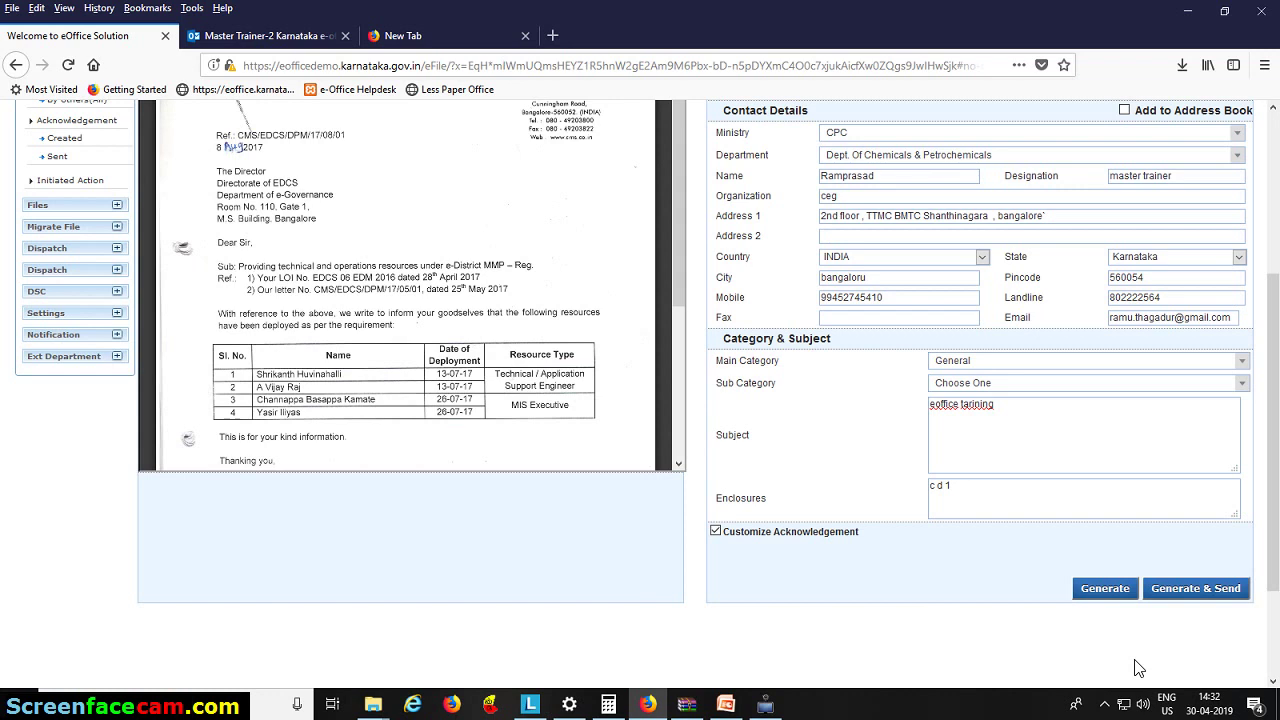
# - Generate receipt 12244/2019/EOFFICE DEMO -GOK and review its drafted acknowledgement letter
pyautogui.click(1111, 592)
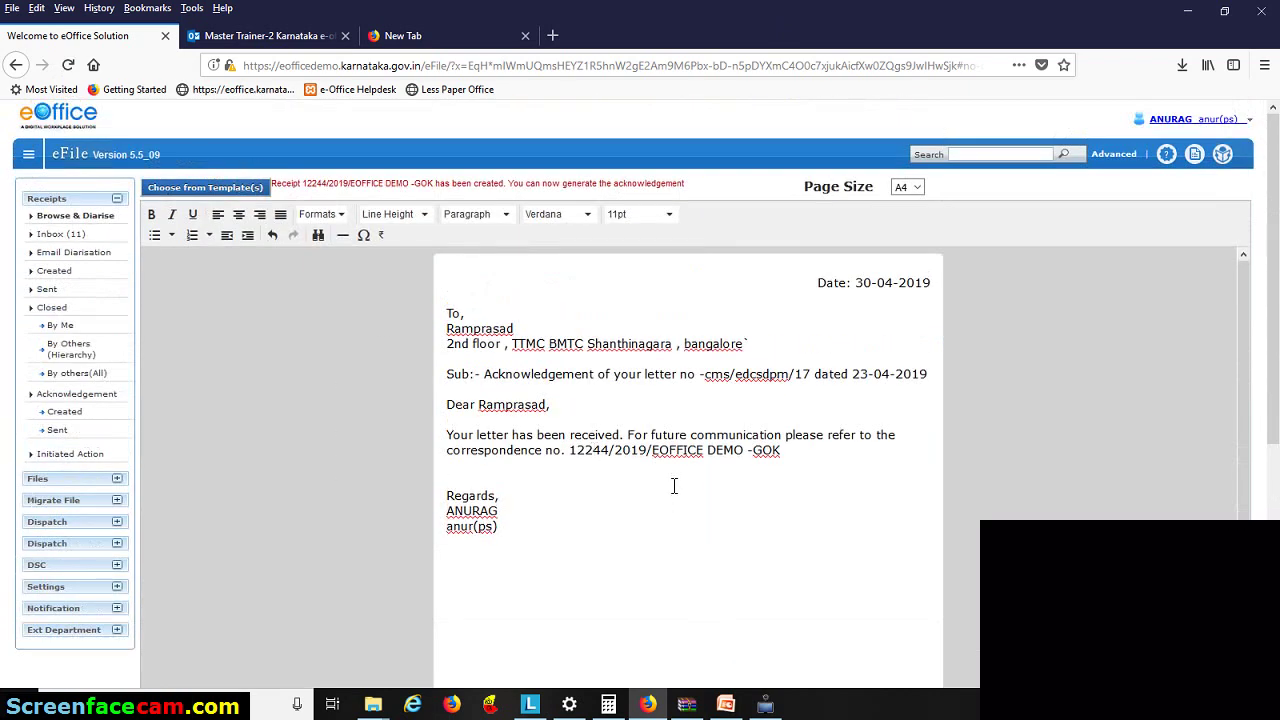
pyautogui.moveTo(567, 452); pyautogui.dragTo(653, 461)
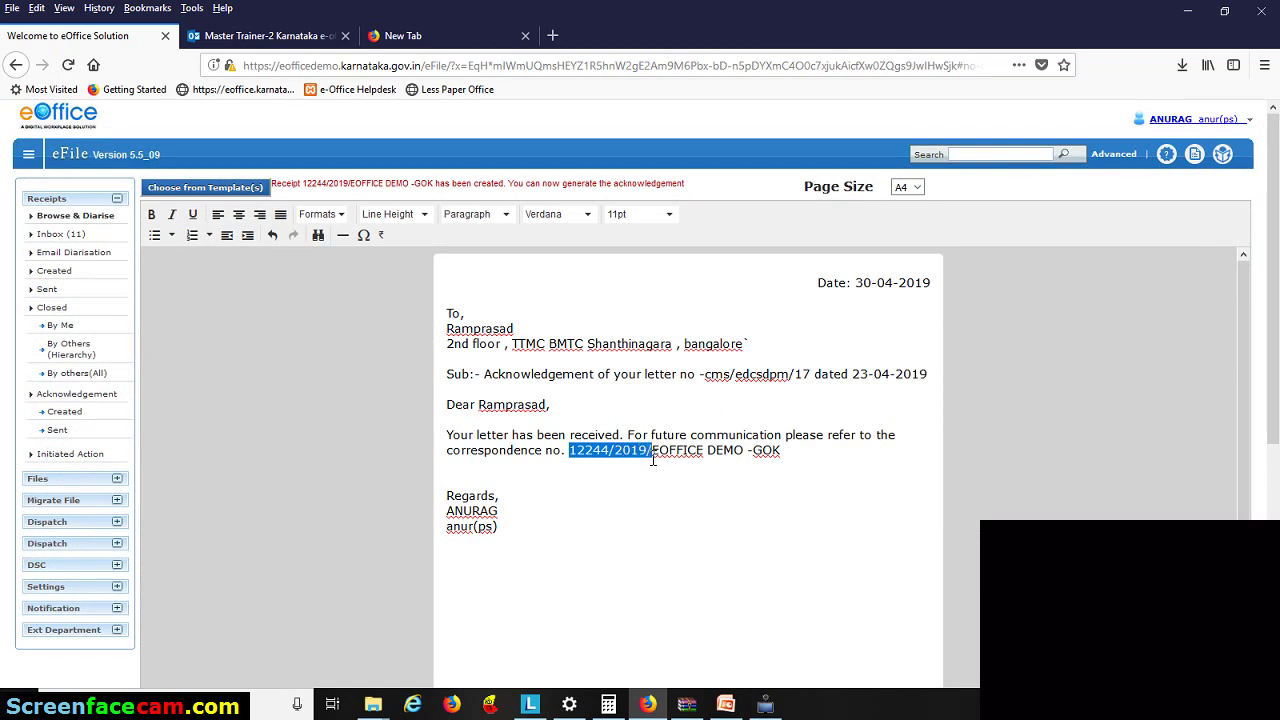
pyautogui.click(652, 482)
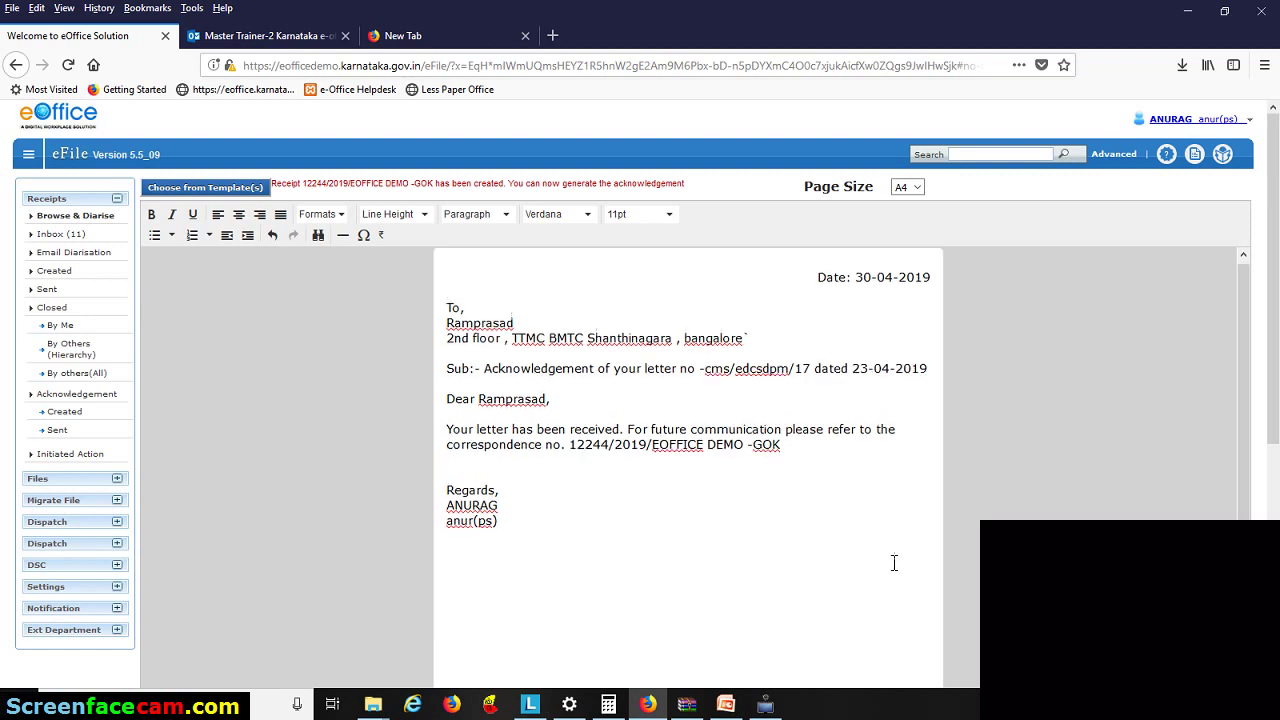
pyautogui.scroll(-10, 766, 523)
pyautogui.scroll(-3, 1234, 450)
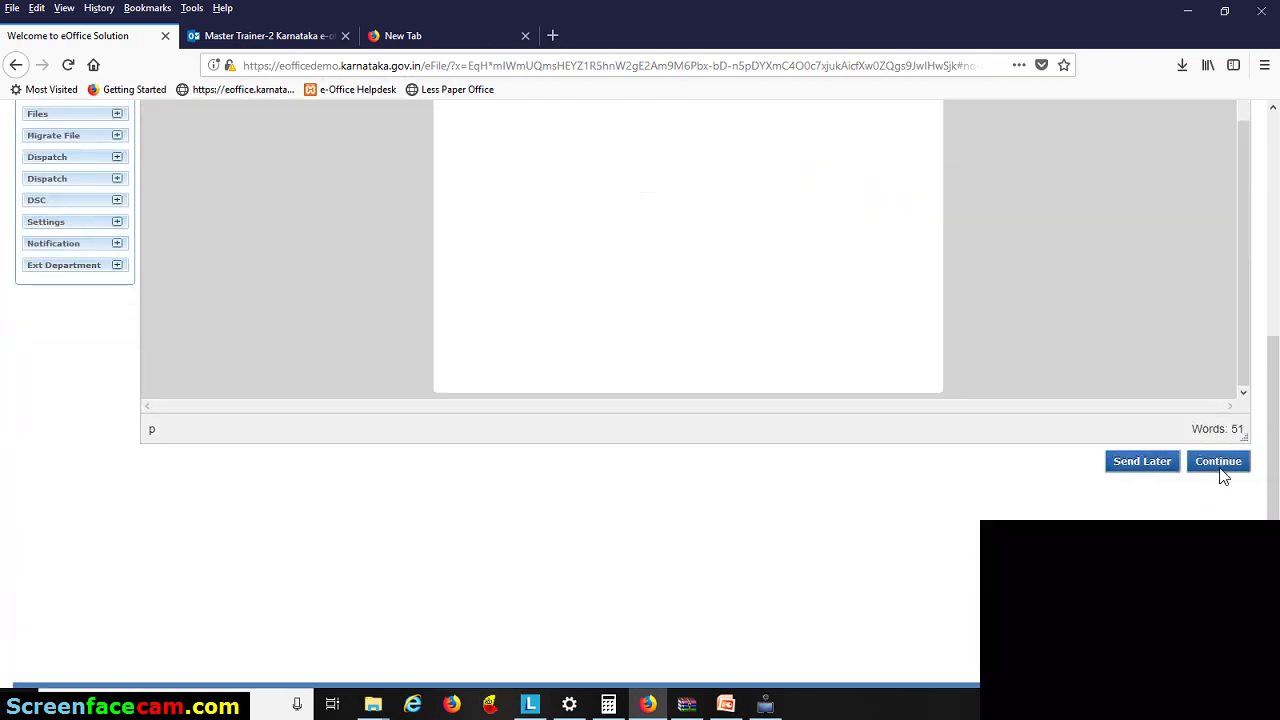
# - Finalise the acknowledgement with SMS notification on and the corrected mobile number, then list Created receipts
pyautogui.click(1221, 467)
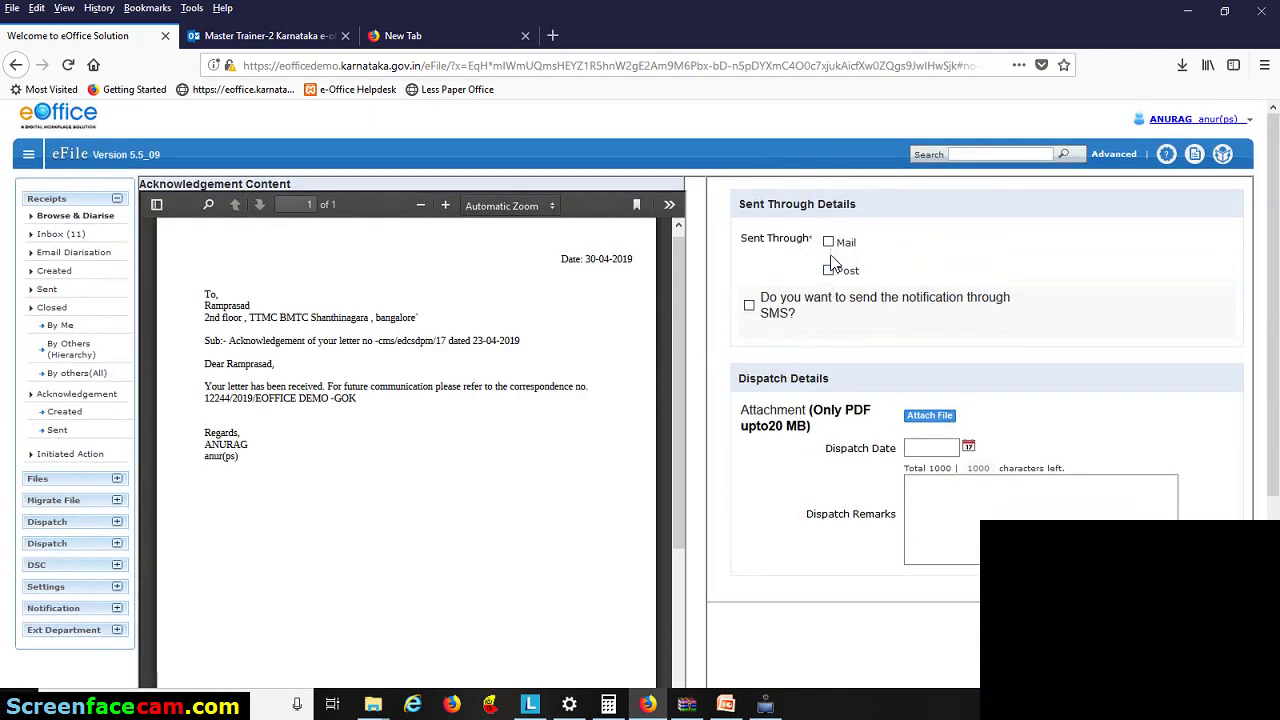
pyautogui.click(749, 305)
pyautogui.hotkey('ctrl', 'a')
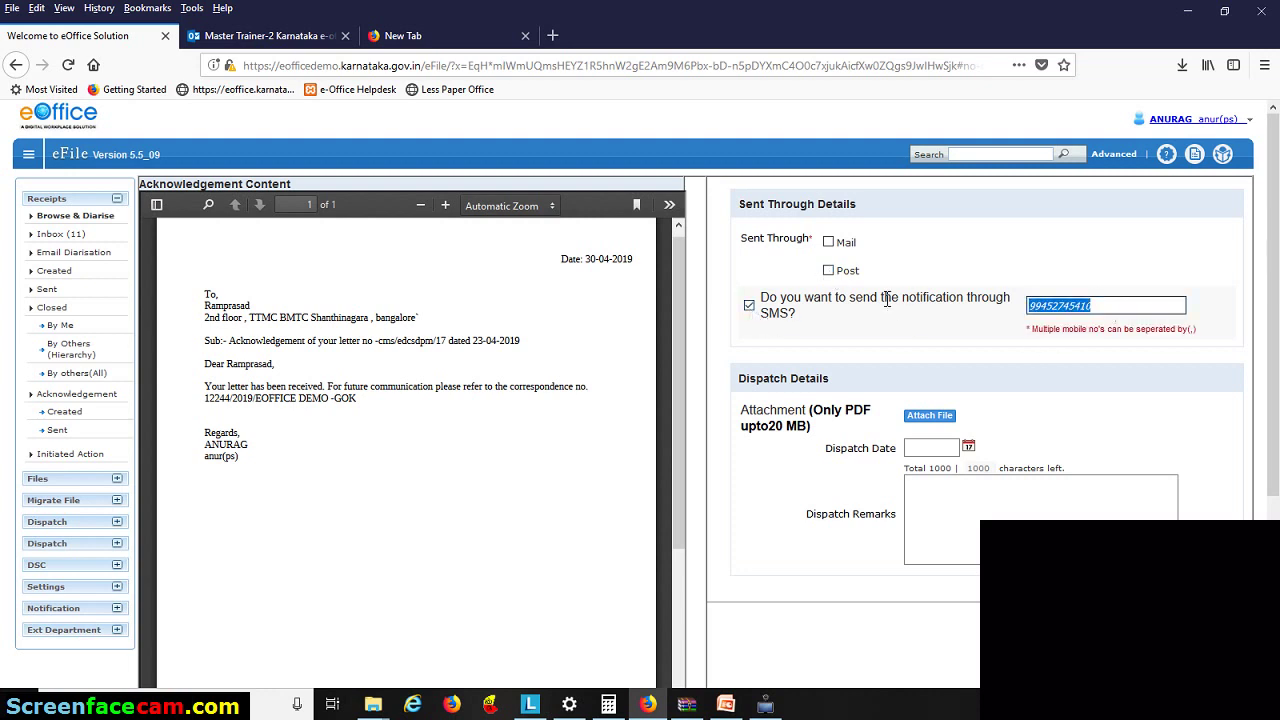
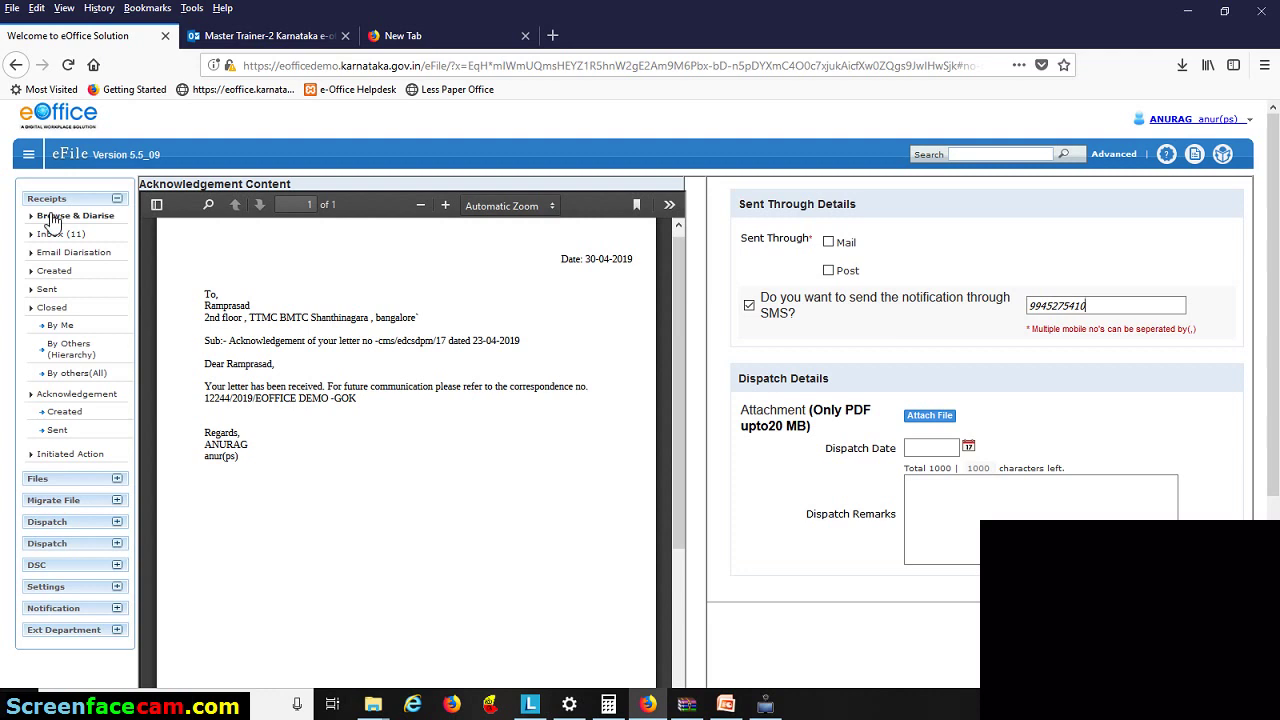
pyautogui.click(54, 271)
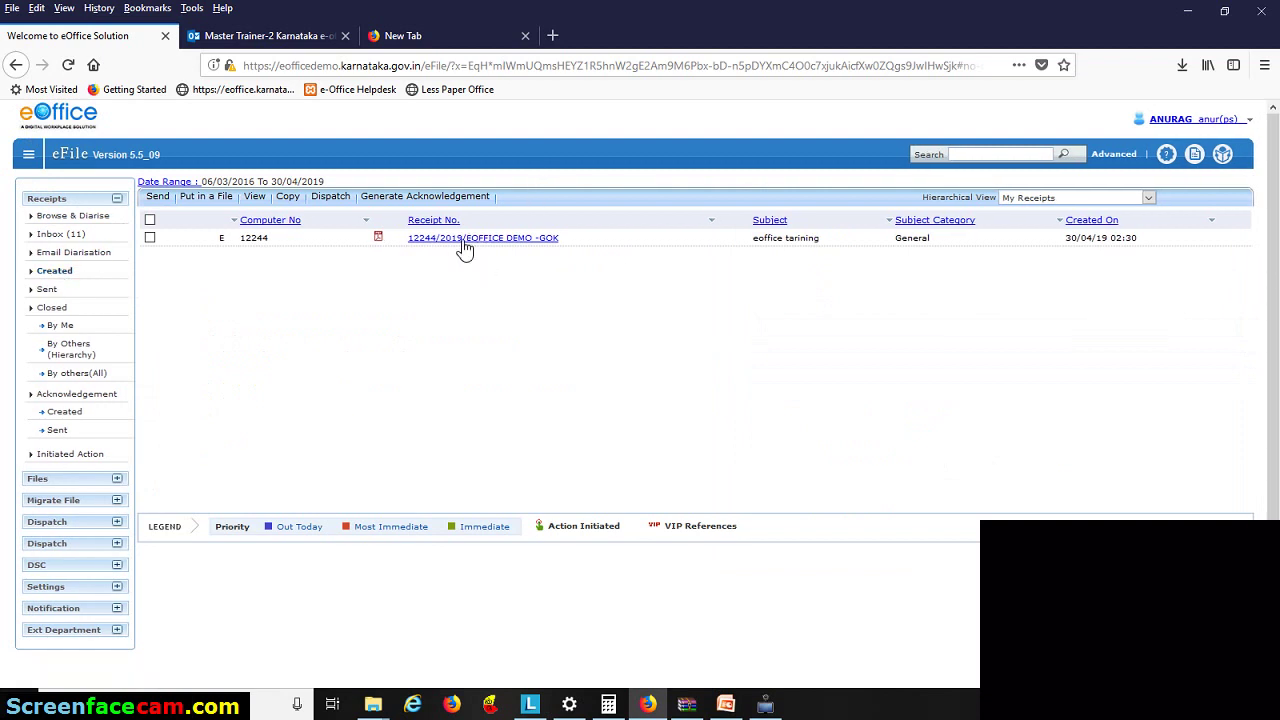
# - Select receipt 12244/2019/EOFFICE DEMO -GOK in the Created list and open its Send form
pyautogui.click(150, 238)
pyautogui.click(151, 240)
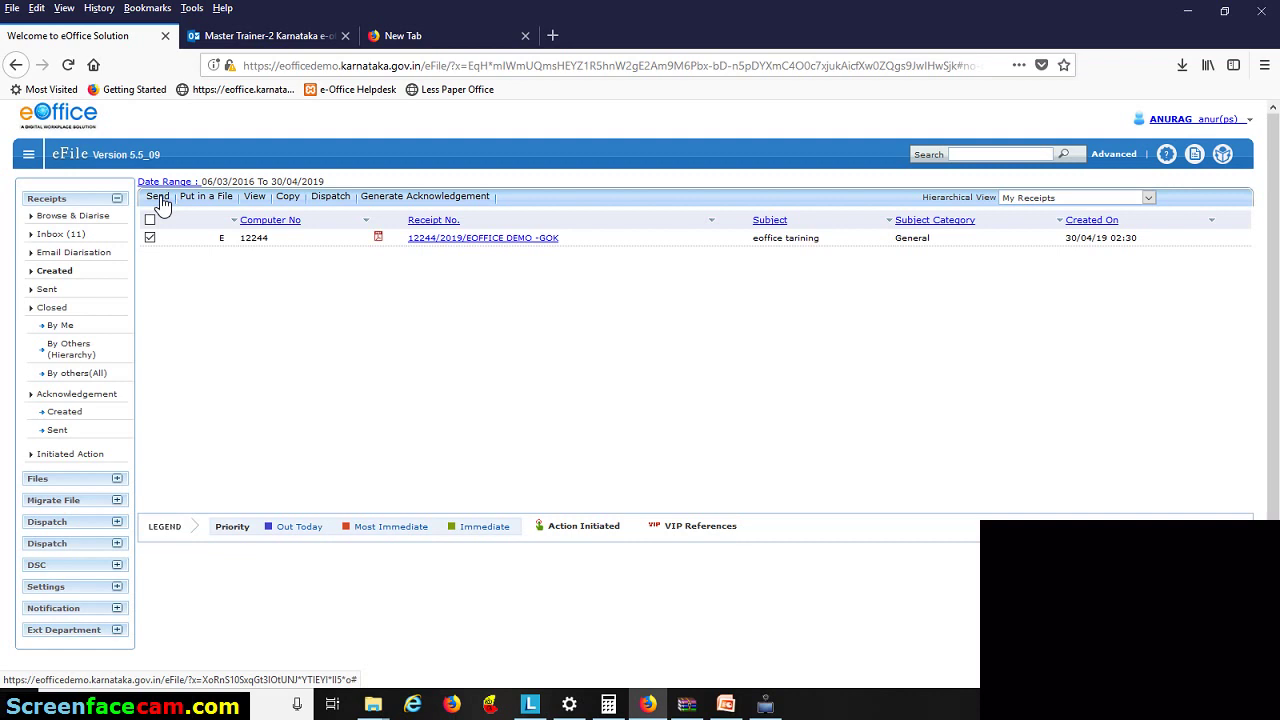
pyautogui.click(160, 203)
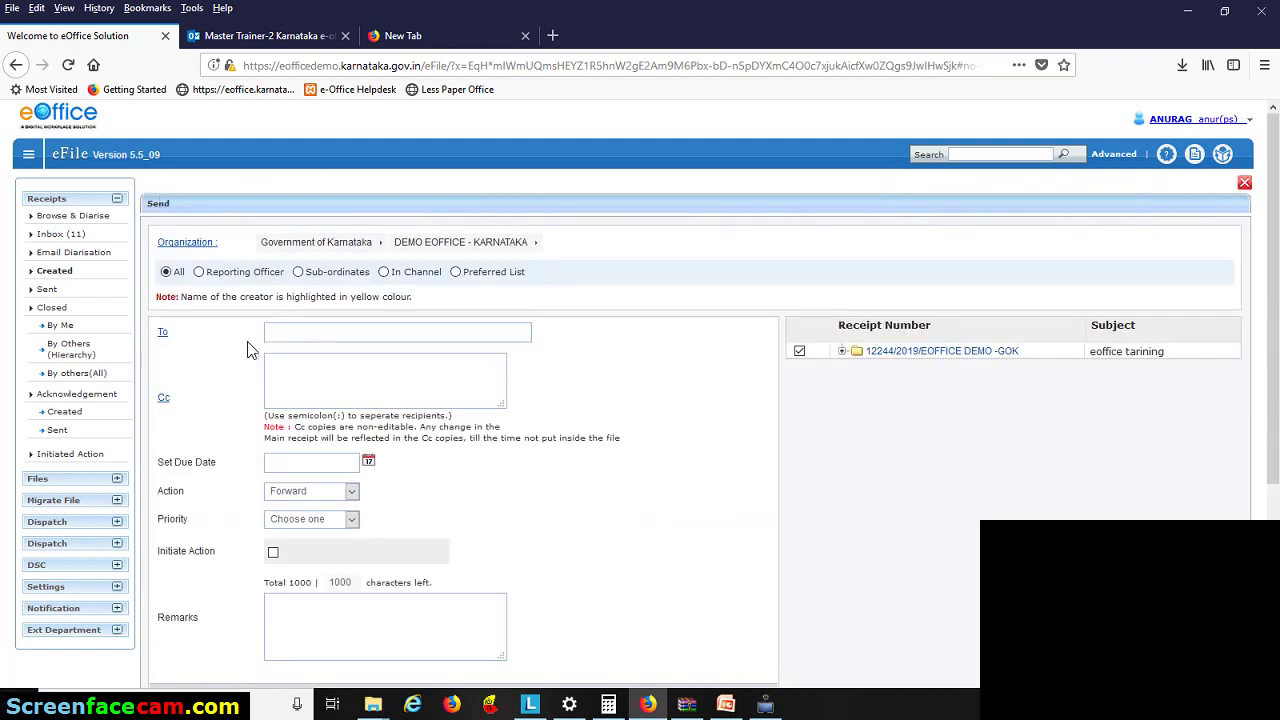
# - Address the receipt to the DEMO-FINANCIAL AID section officer found by searching 'so'
pyautogui.click(318, 333)
pyautogui.write('so')
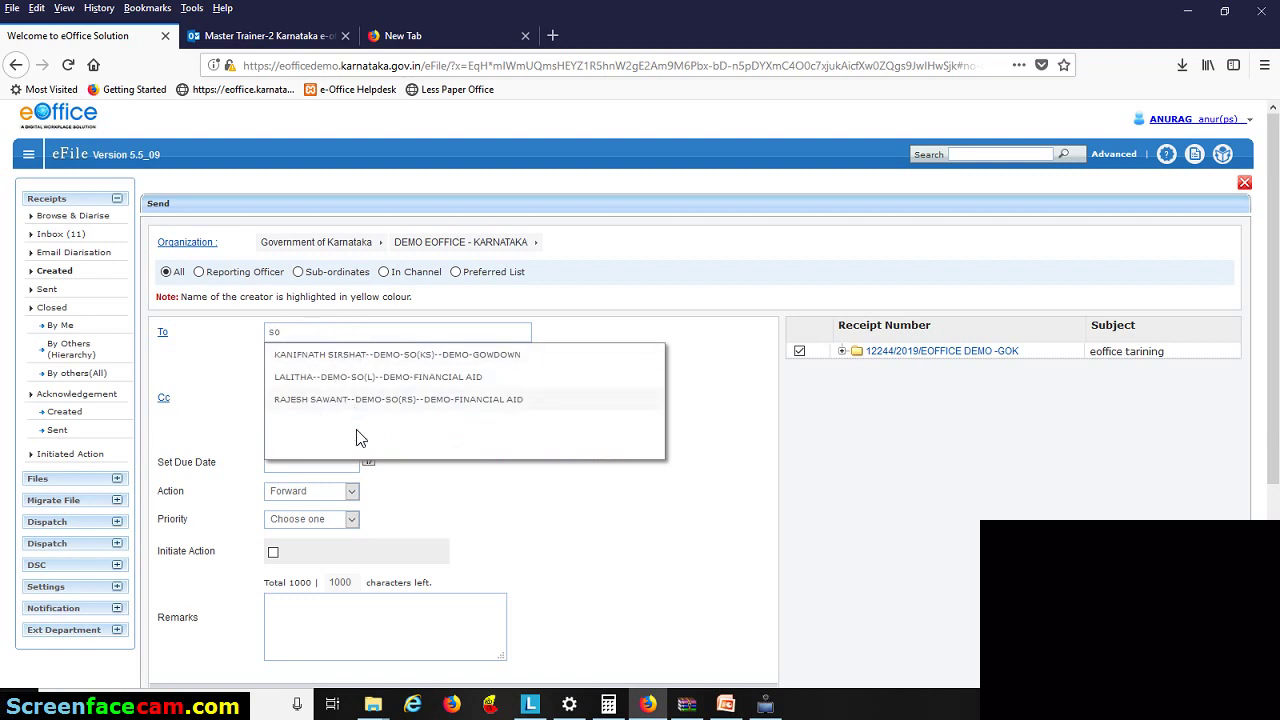
pyautogui.click(310, 377)
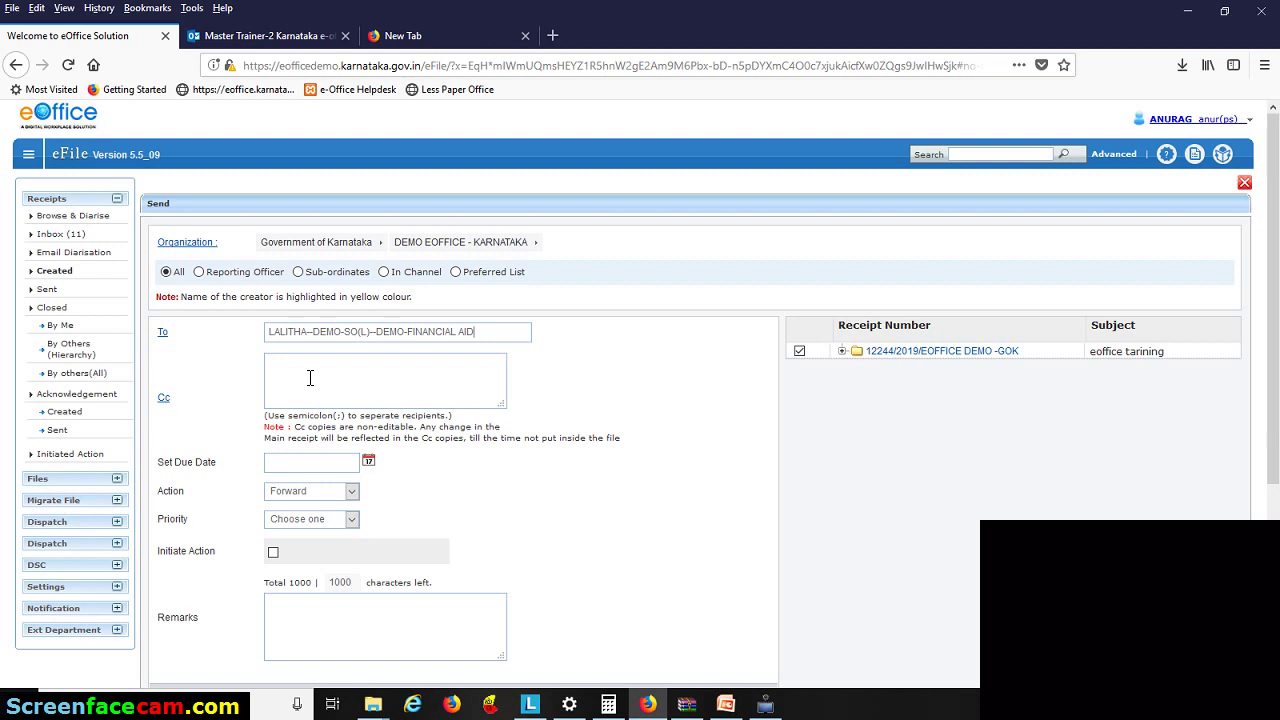
# - Search 'so' and 'la' again and reselect the Financial Aid SO(L) officer as addressee
pyautogui.click(359, 375)
pyautogui.write('so')
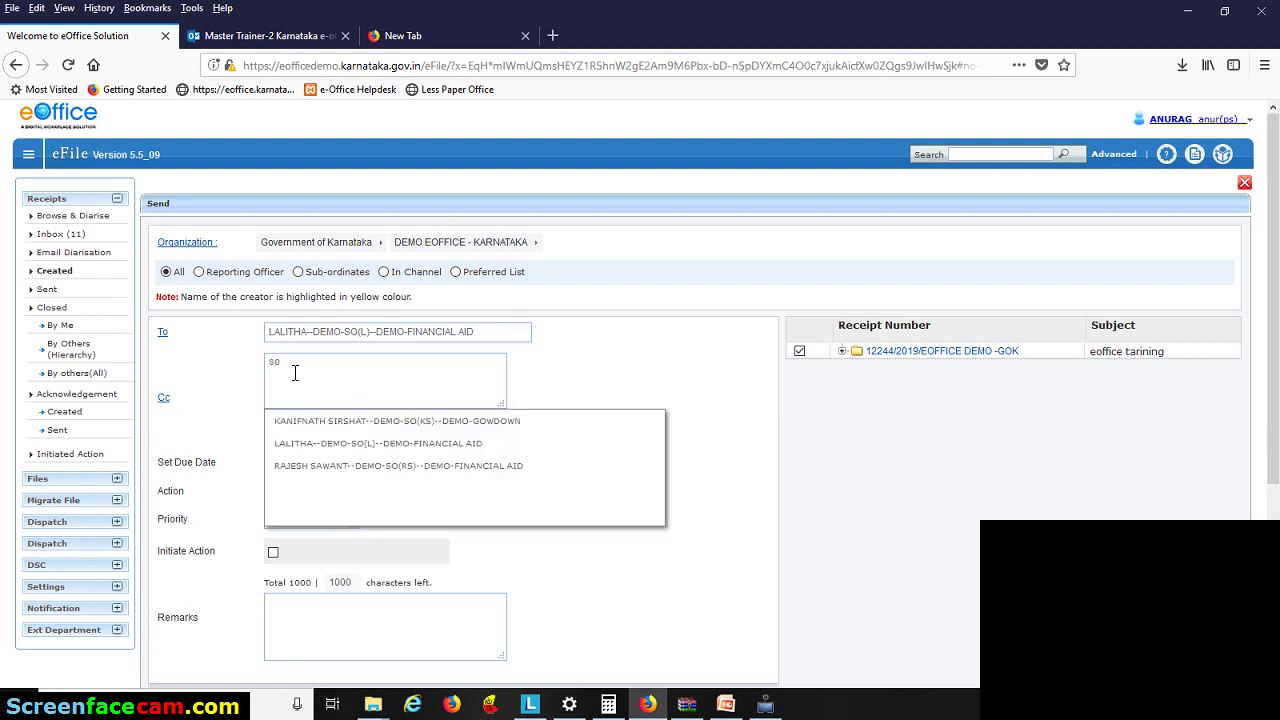
pyautogui.press('BackSpace')
pyautogui.write('so')
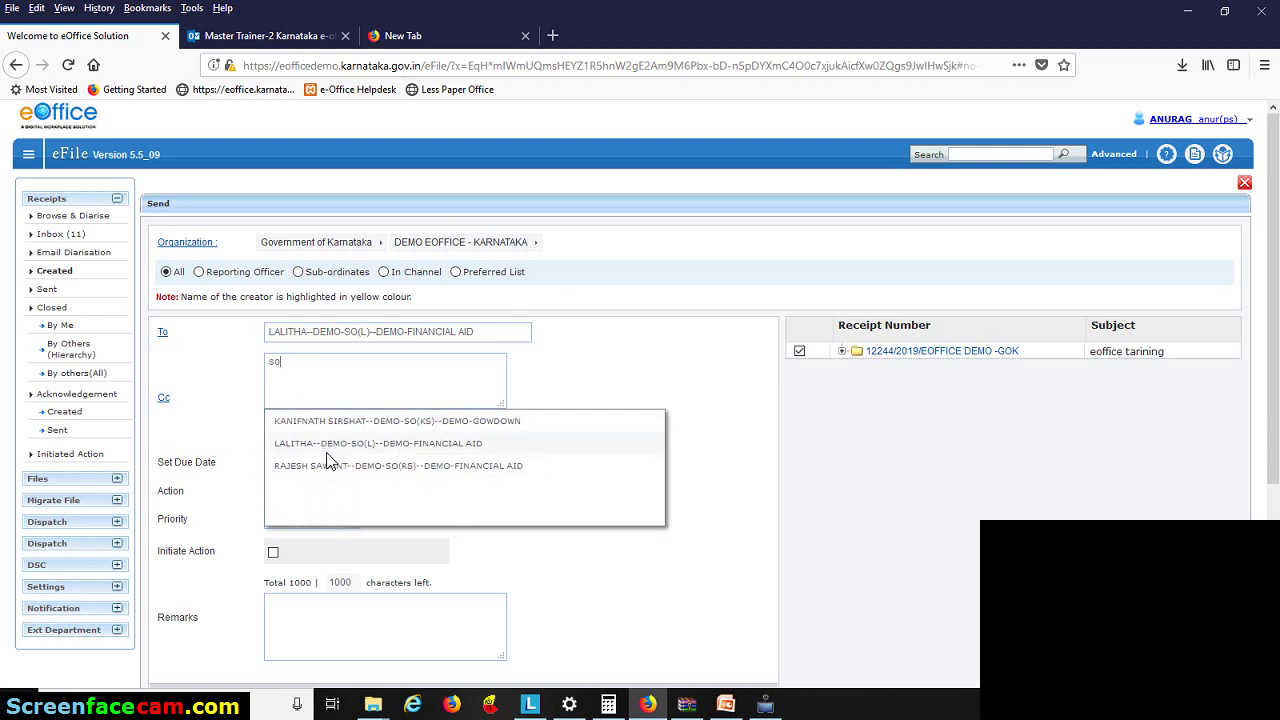
pyautogui.press('Down')
pyautogui.press('Return')
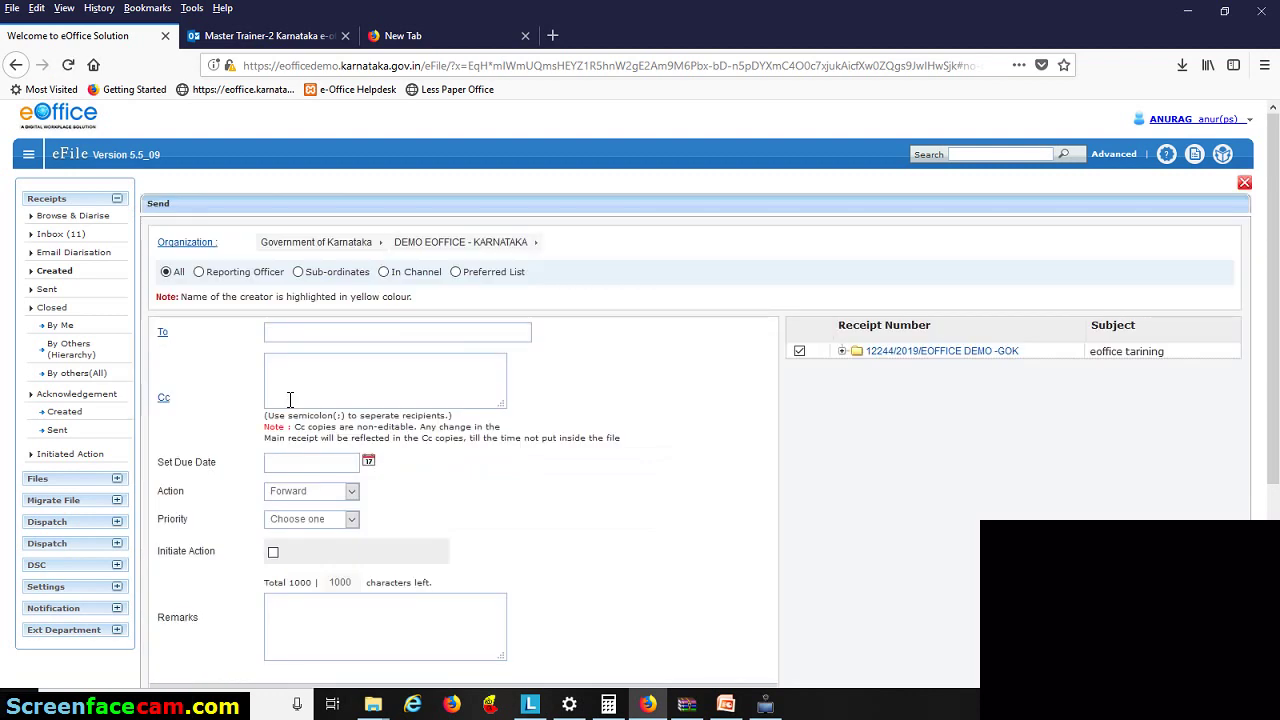
pyautogui.write('la')
pyautogui.click(340, 375)
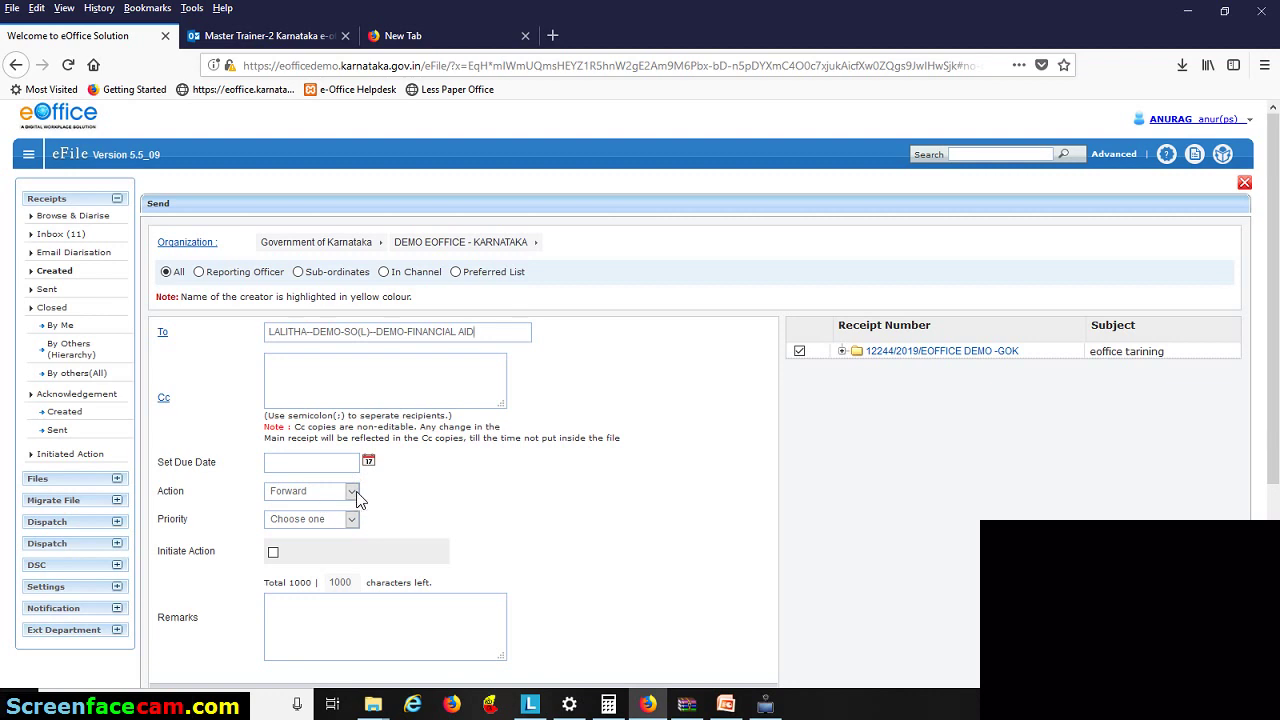
# - Keep the action as Forward and set the priority to Most Immediate
pyautogui.click(352, 492)
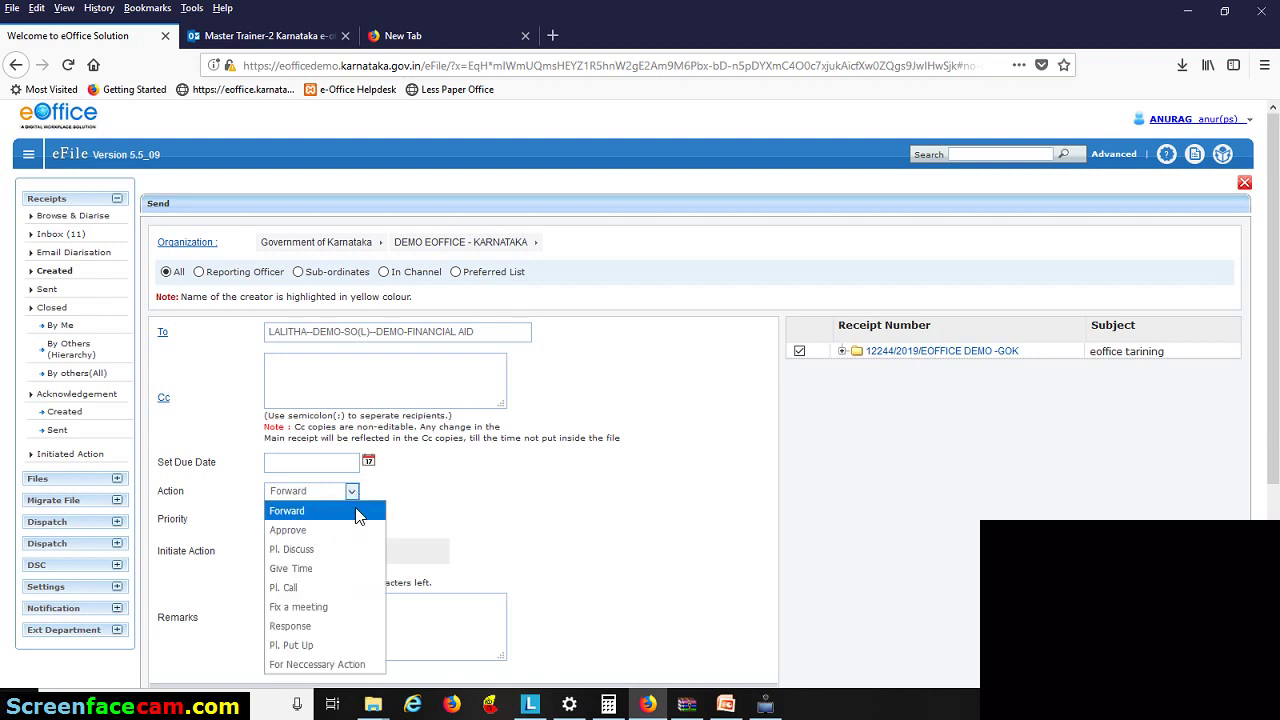
pyautogui.click(357, 515)
pyautogui.click(352, 519)
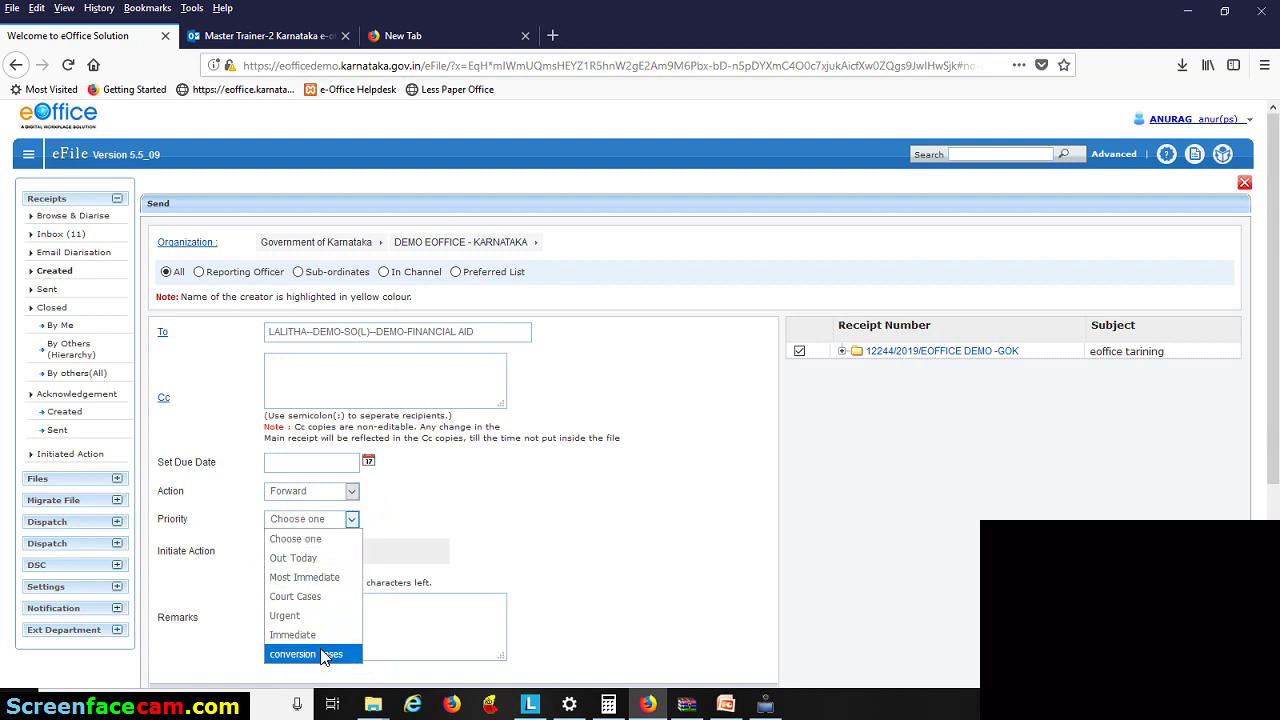
pyautogui.click(304, 577)
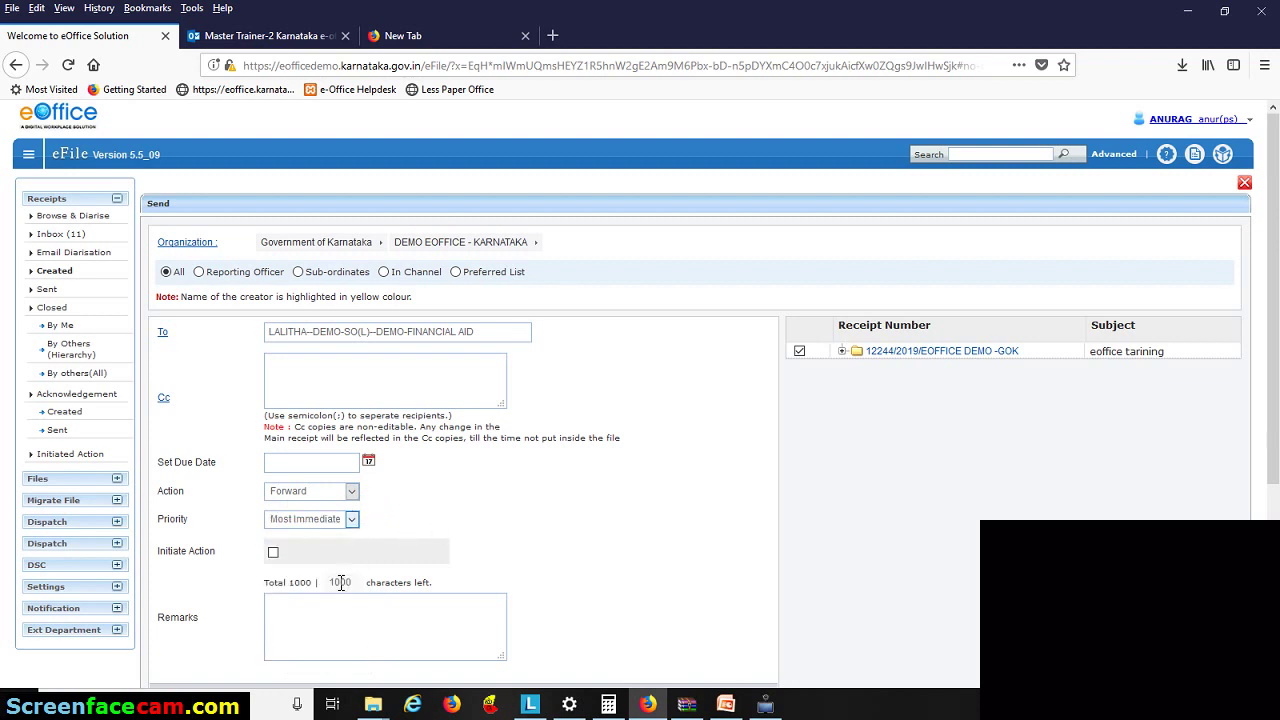
# - Send receipt 12244/2019/EOFFICE DEMO -GOK onward to the Financial Aid officer
pyautogui.click(313, 627)
pyautogui.scroll(-3, 339, 504)
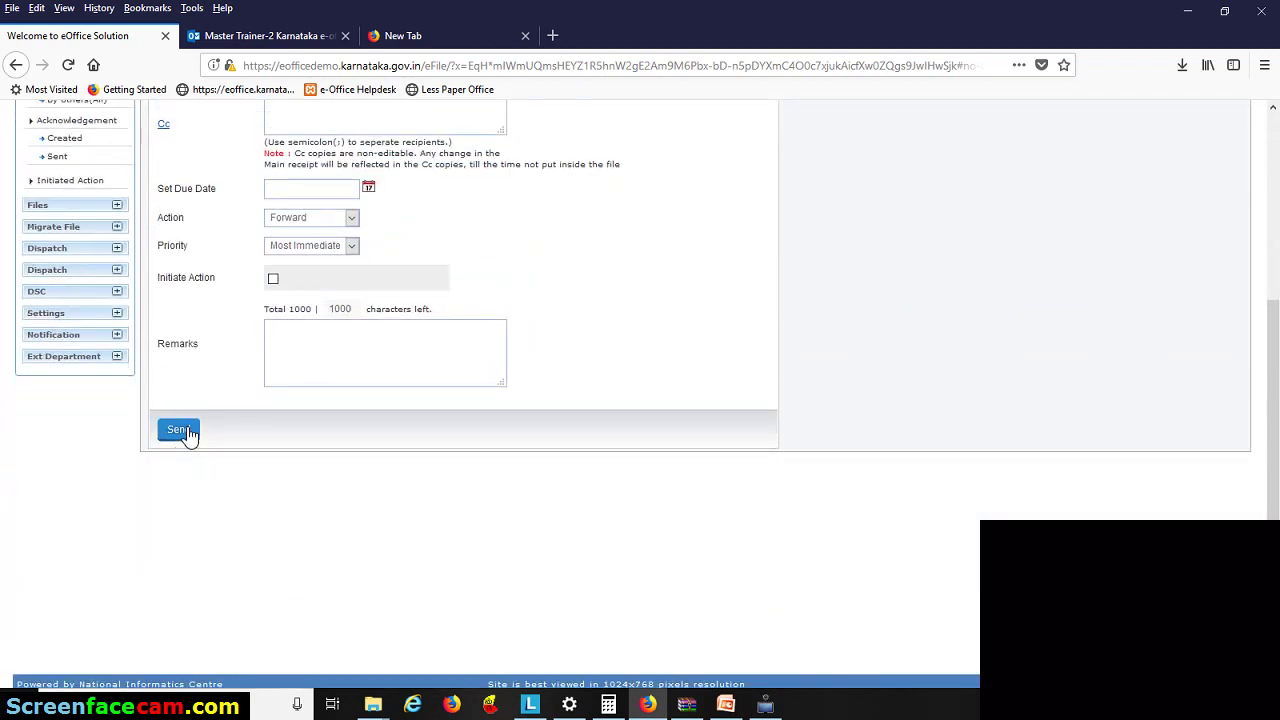
pyautogui.click(186, 433)
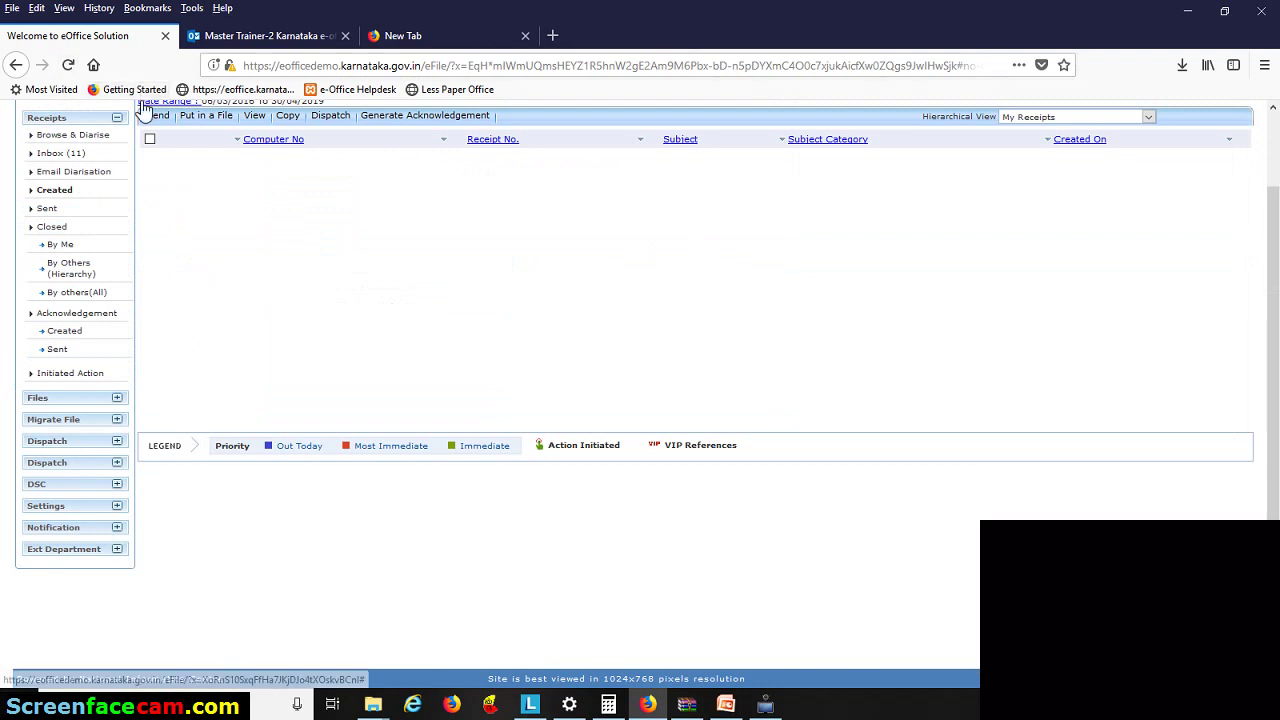
pyautogui.click(765, 707)
pyautogui.click(483, 95)
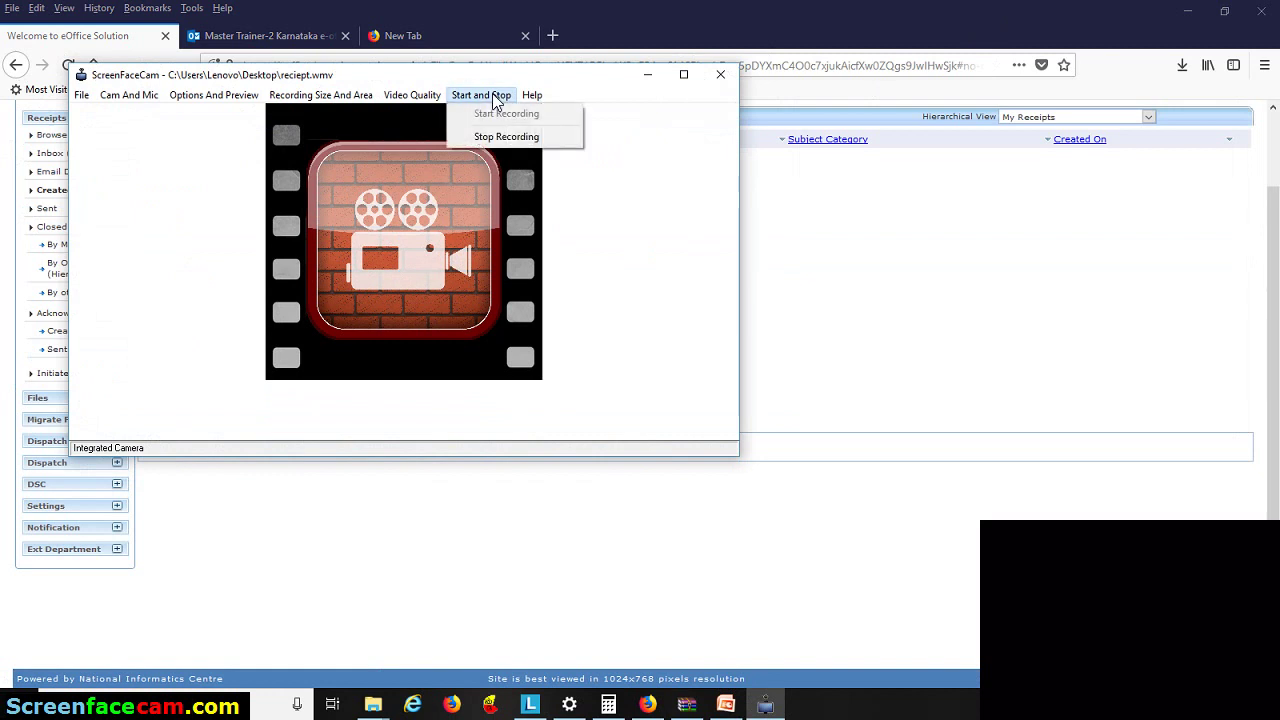